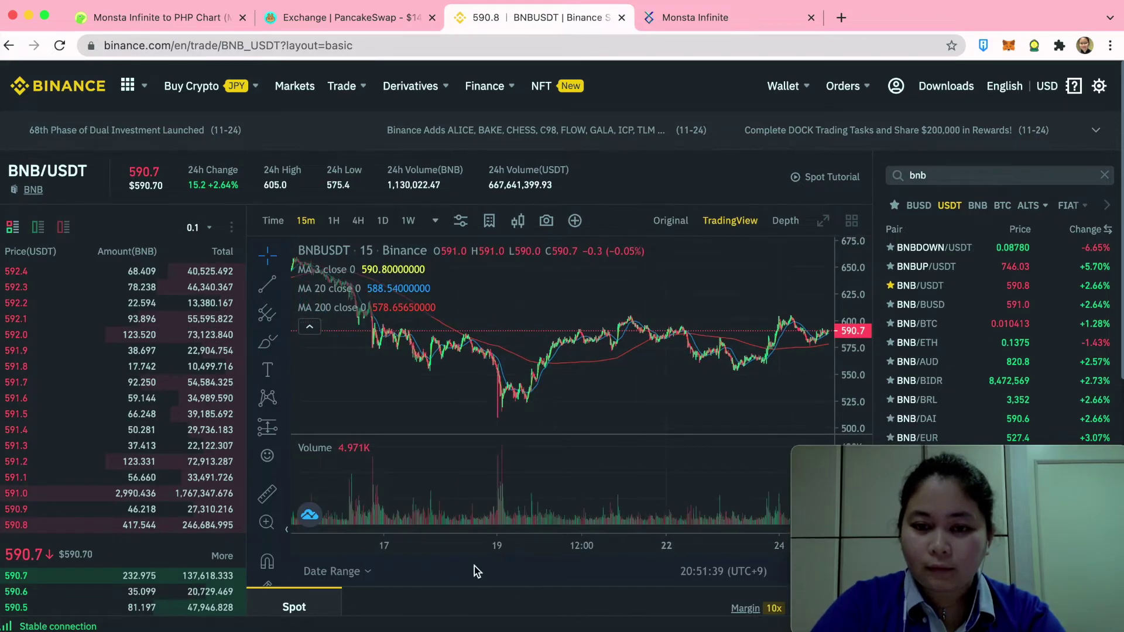
Buy BNB at market price using 100% of the available USDT balance
scroll(451, 591, "down", 8)
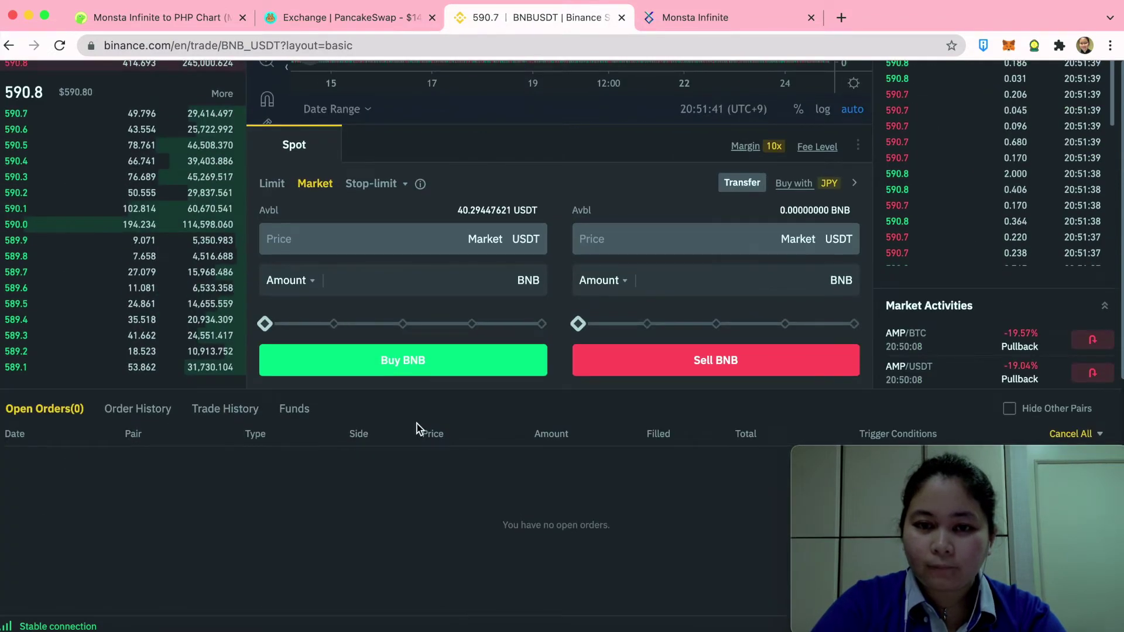
left_click(319, 292)
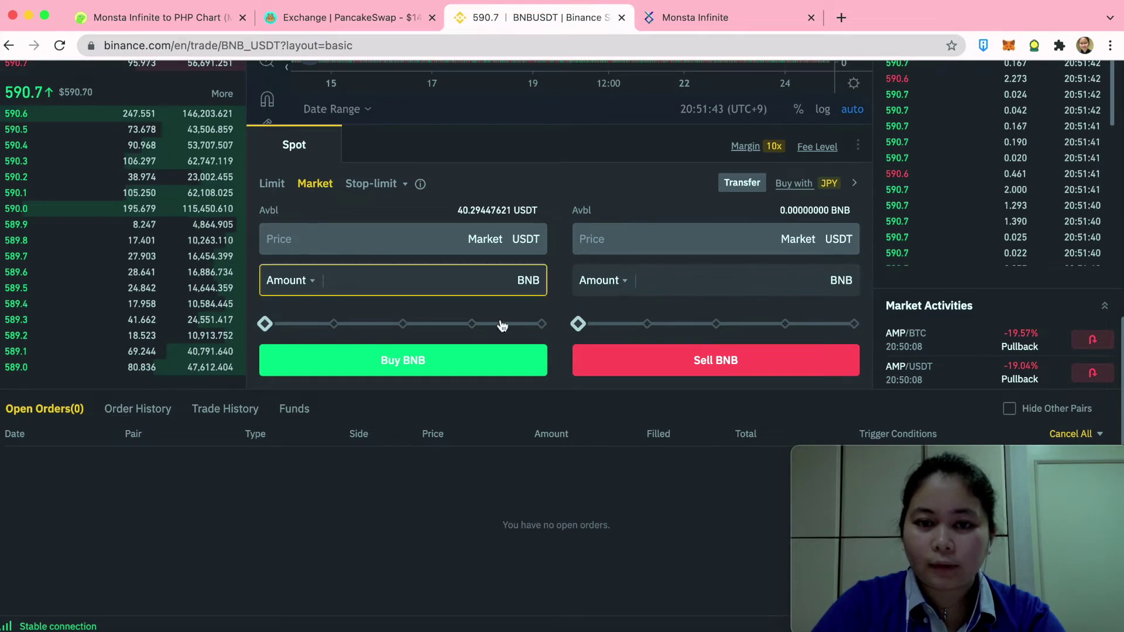
left_click(542, 324)
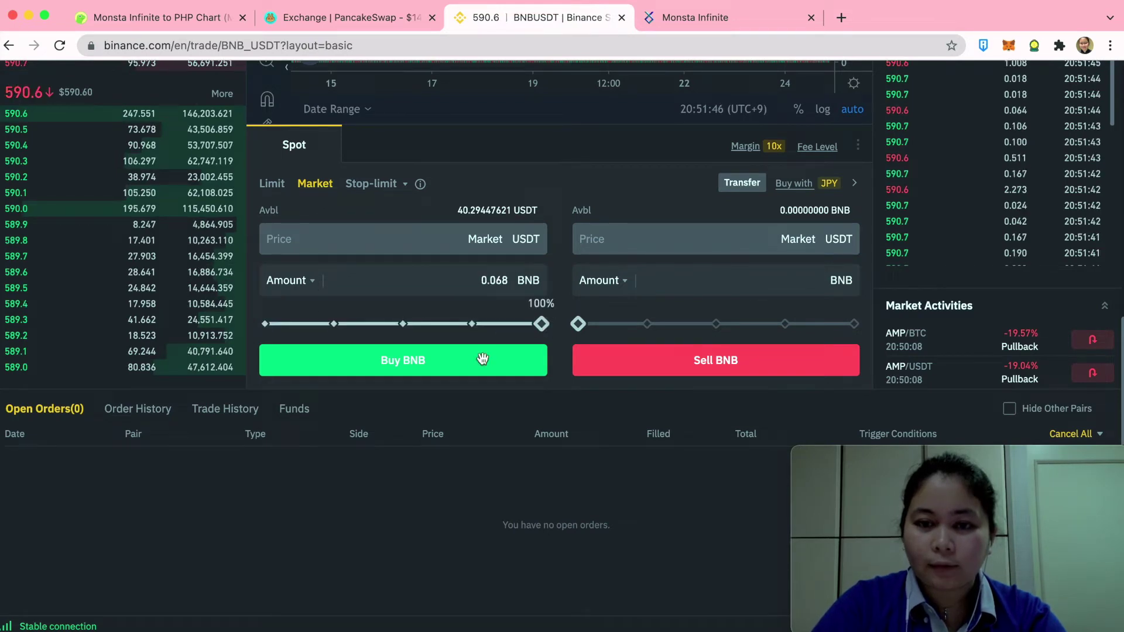
left_click(467, 369)
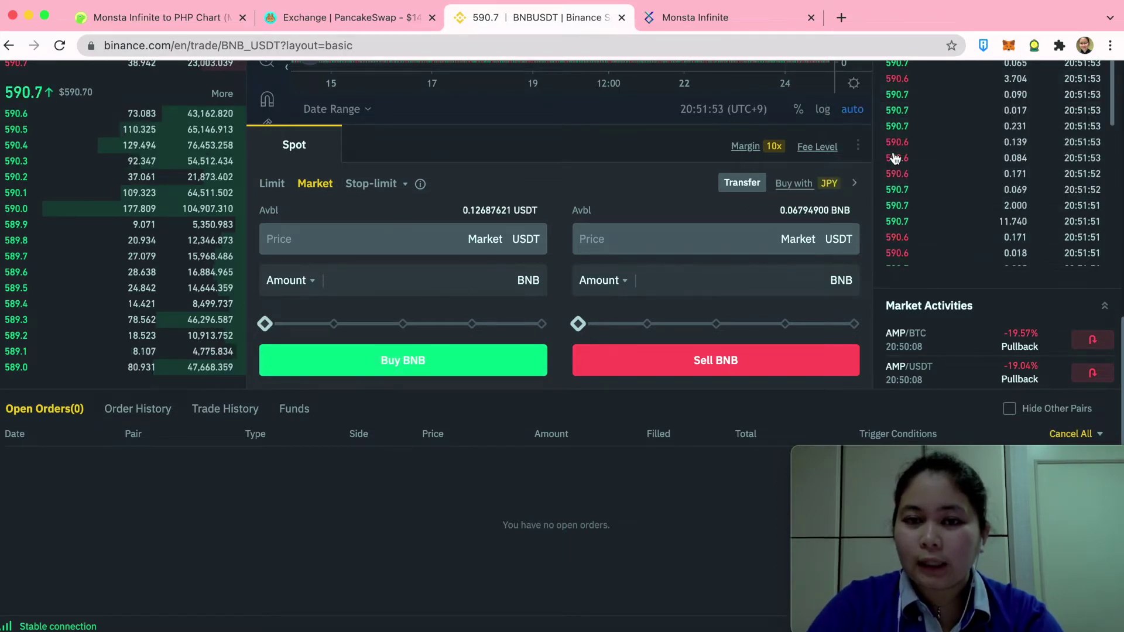
Copy the wallet address of Account 1 on Smart Chain from MetaMask and close the wallet window
scroll(722, 162, "up", 4)
scroll(722, 162, "up", 1)
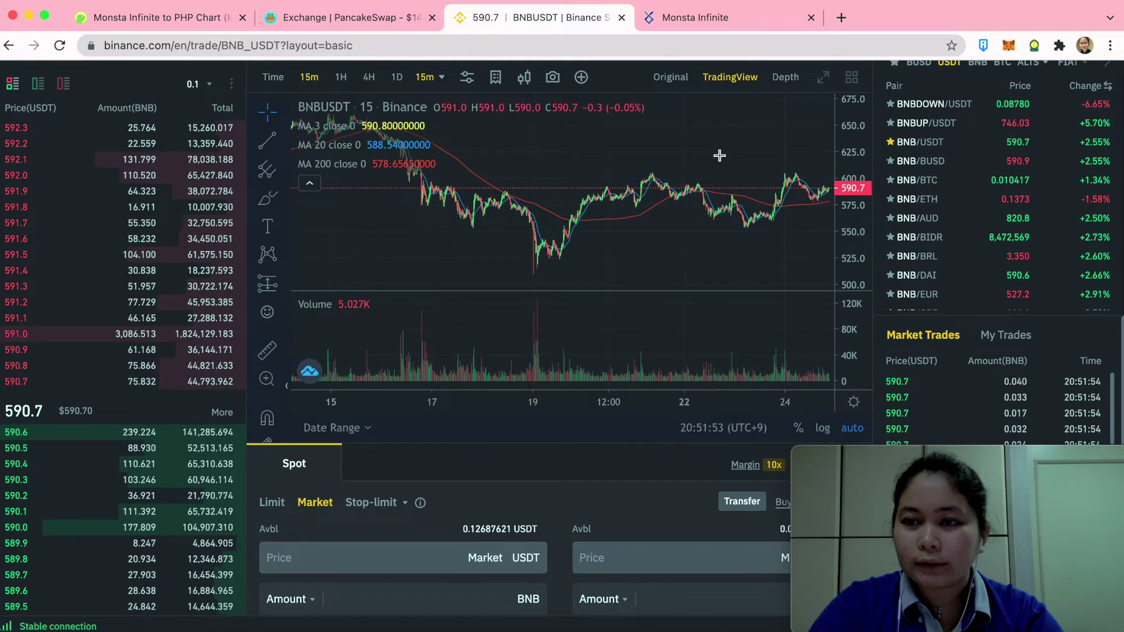
scroll(720, 155, "up", 1)
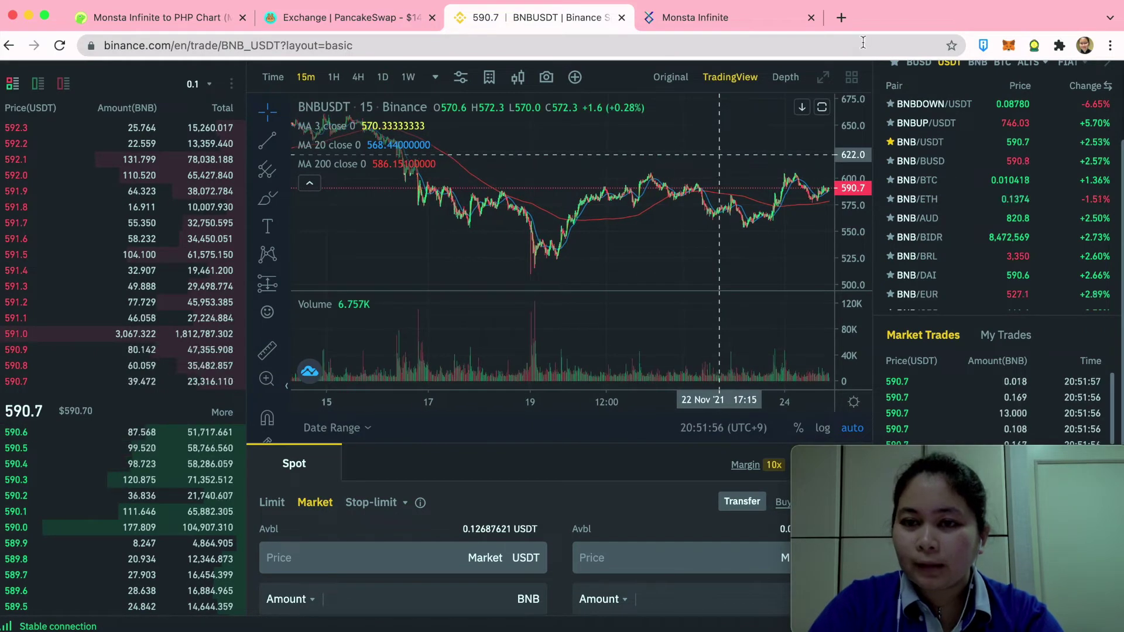
scroll(973, 188, "up", 2)
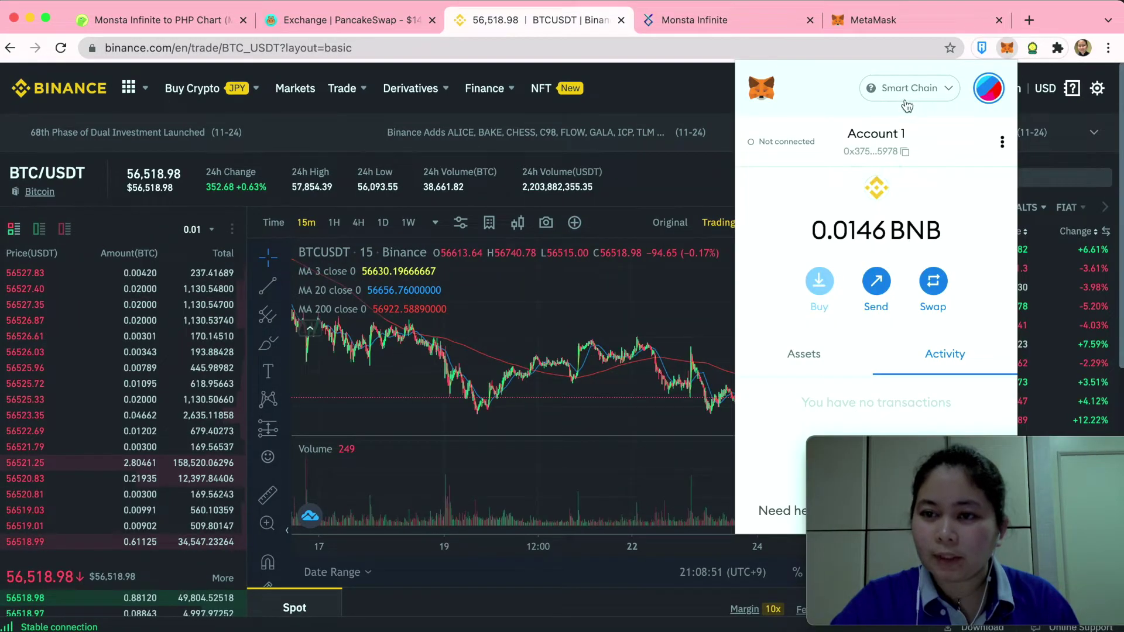
left_click(878, 151)
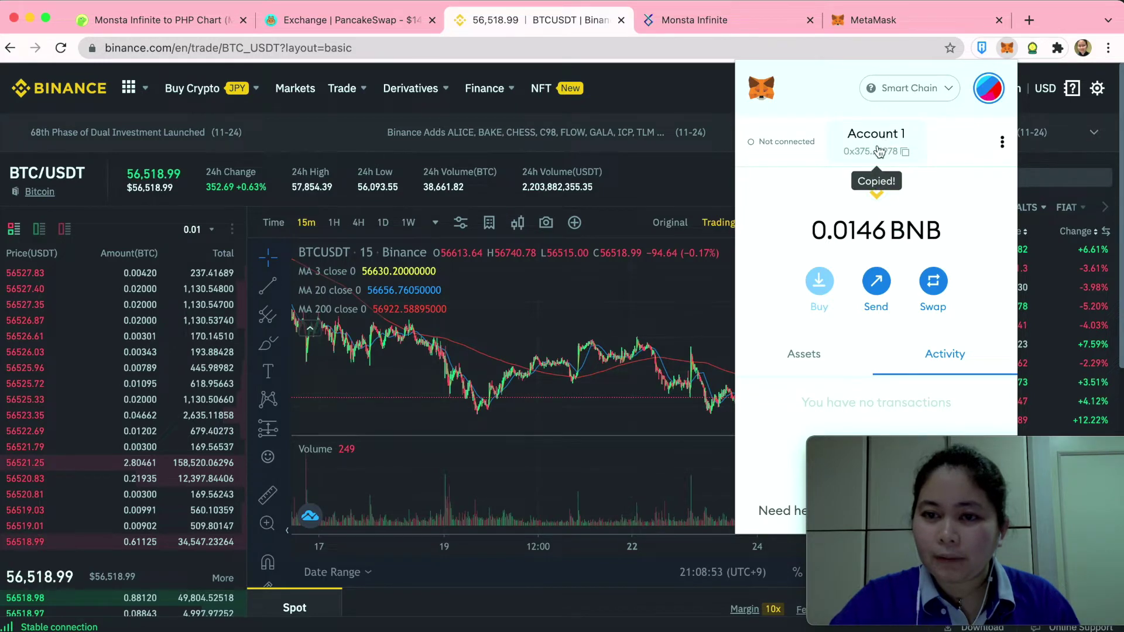
left_click(691, 101)
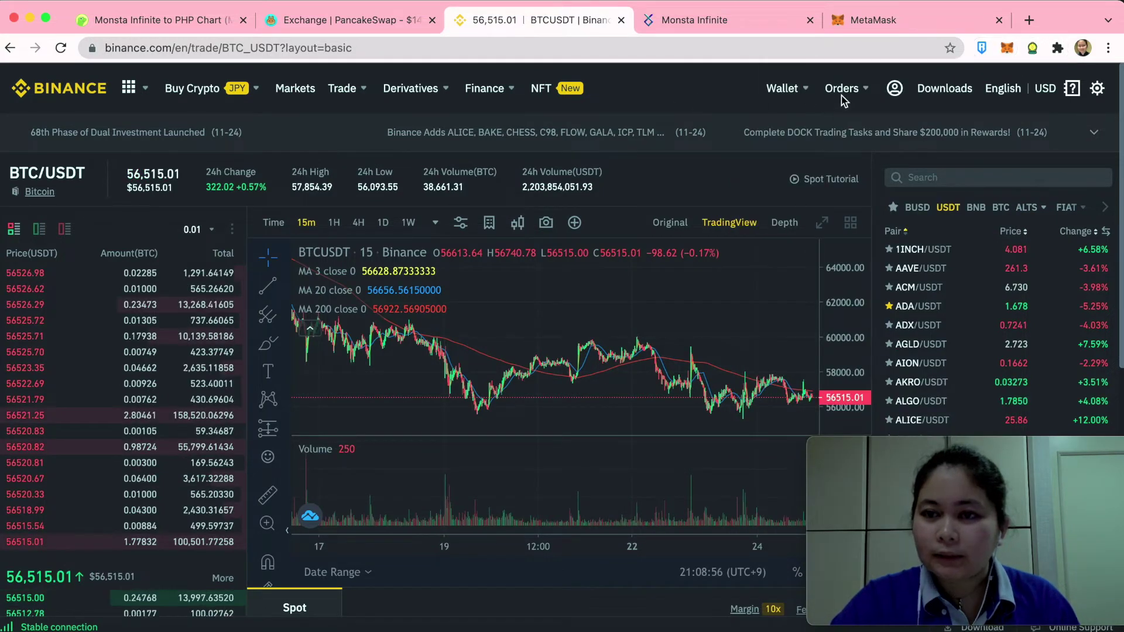
In the Fiat and Spot wallet, search for bnb and start a withdrawal of the BNB coin
mouse_move(788, 92)
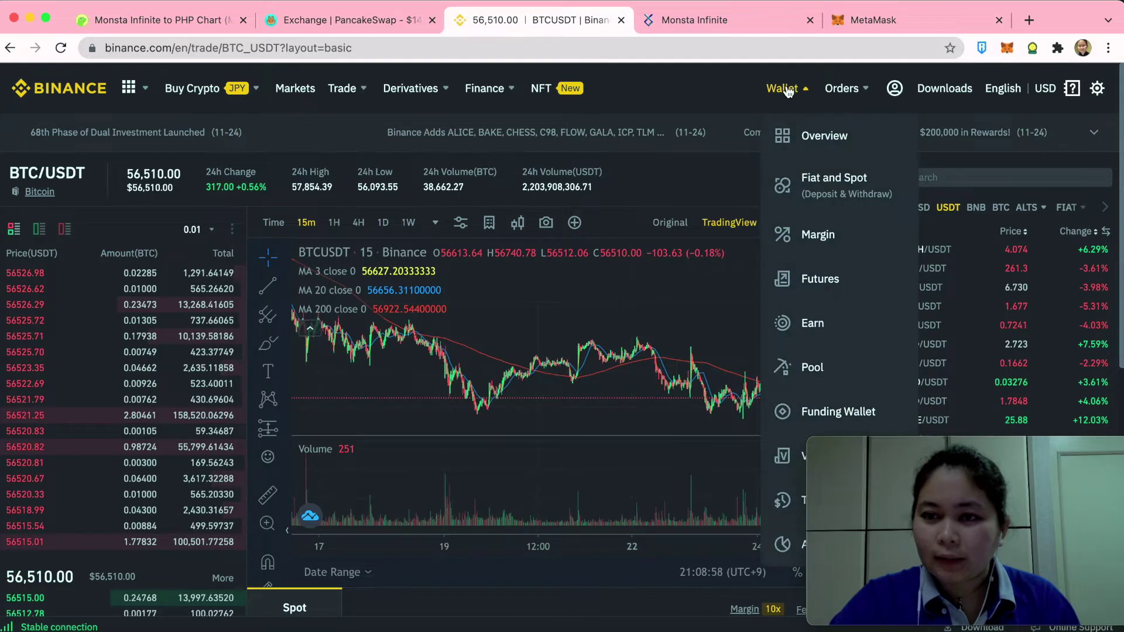
left_click(803, 189)
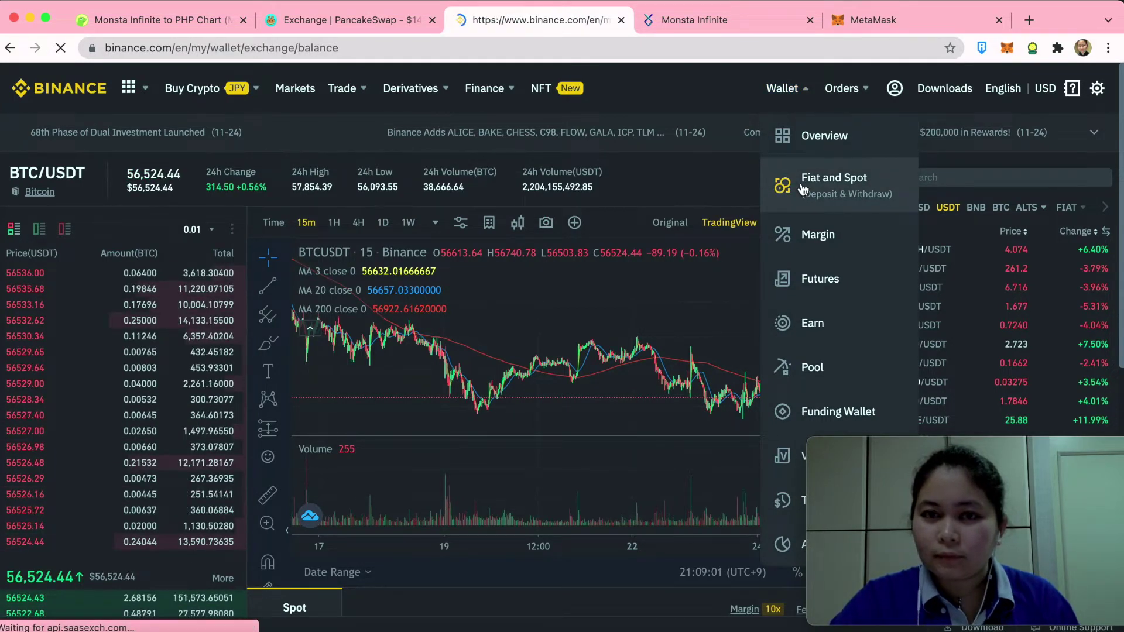
type("bnb")
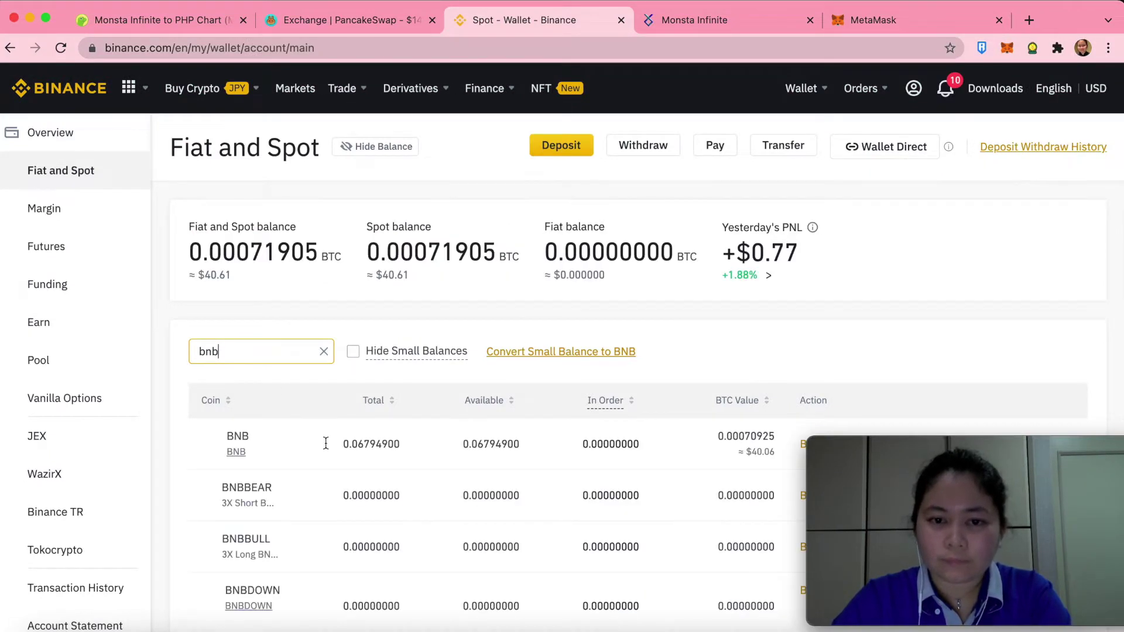
scroll(311, 418, "down", 3)
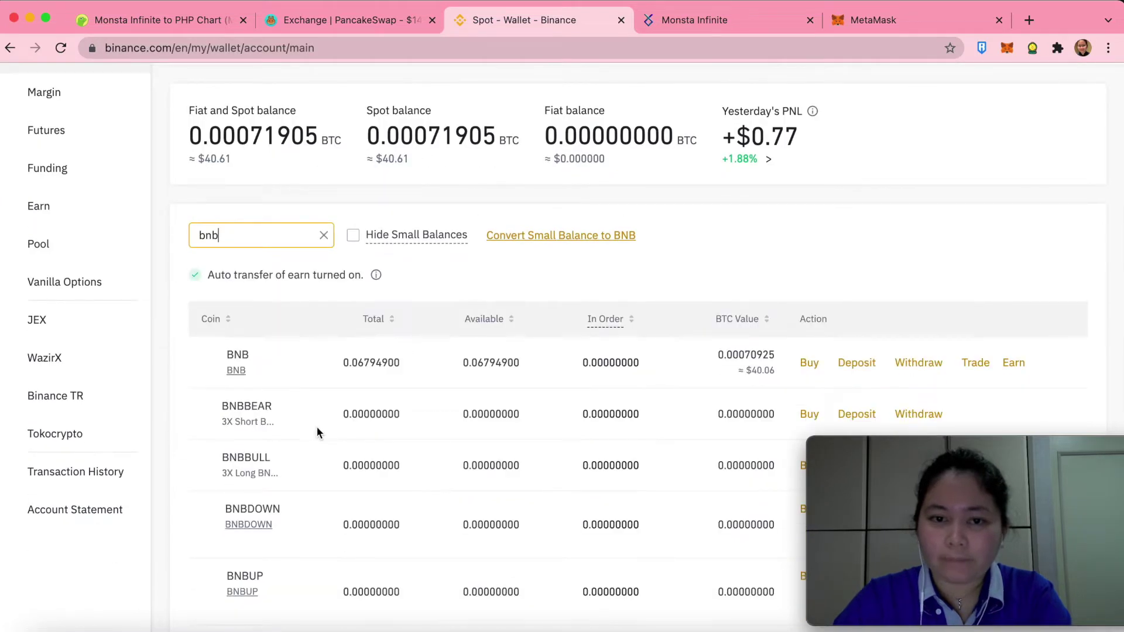
scroll(316, 432, "down", 2)
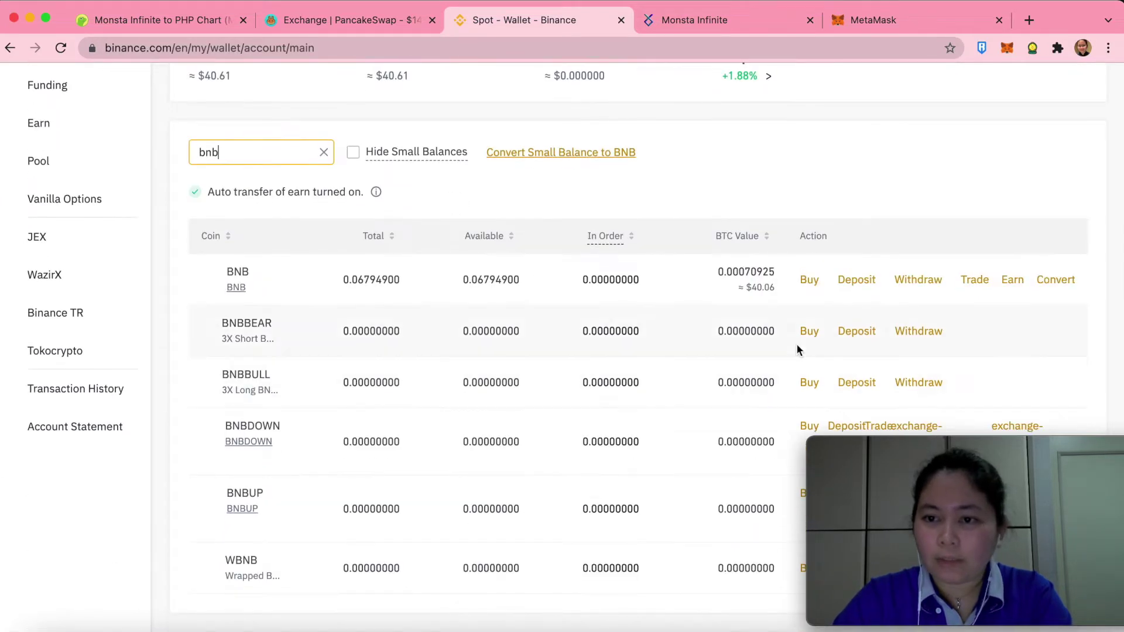
left_click(917, 279)
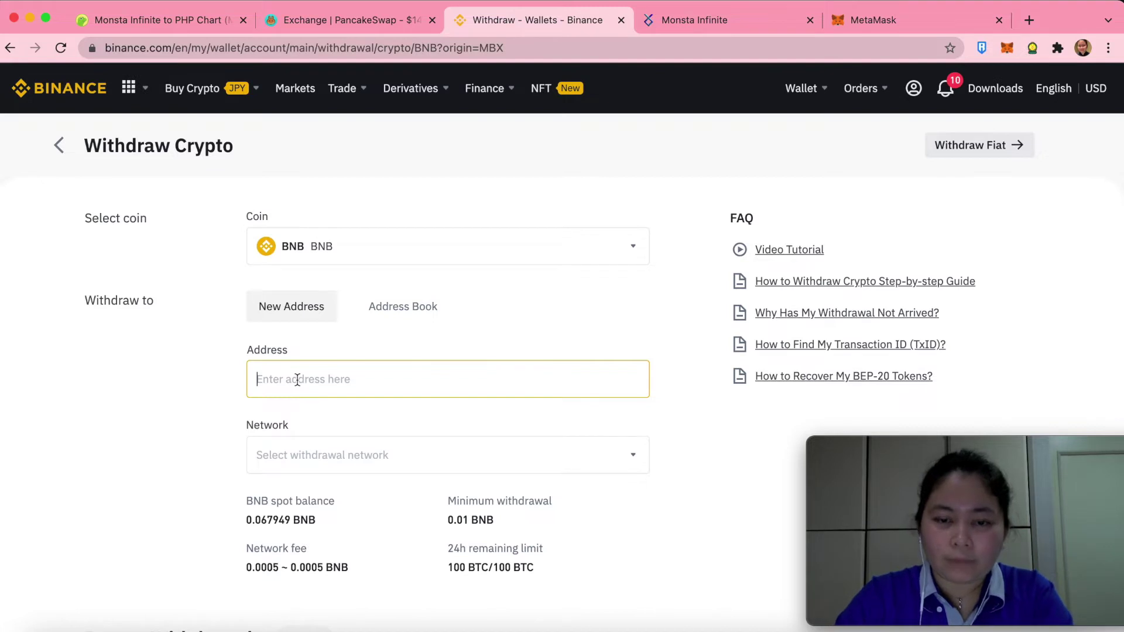
Paste the copied wallet address as the withdrawal address and compare it with the Account 1 address in MetaMask
key("super+v")
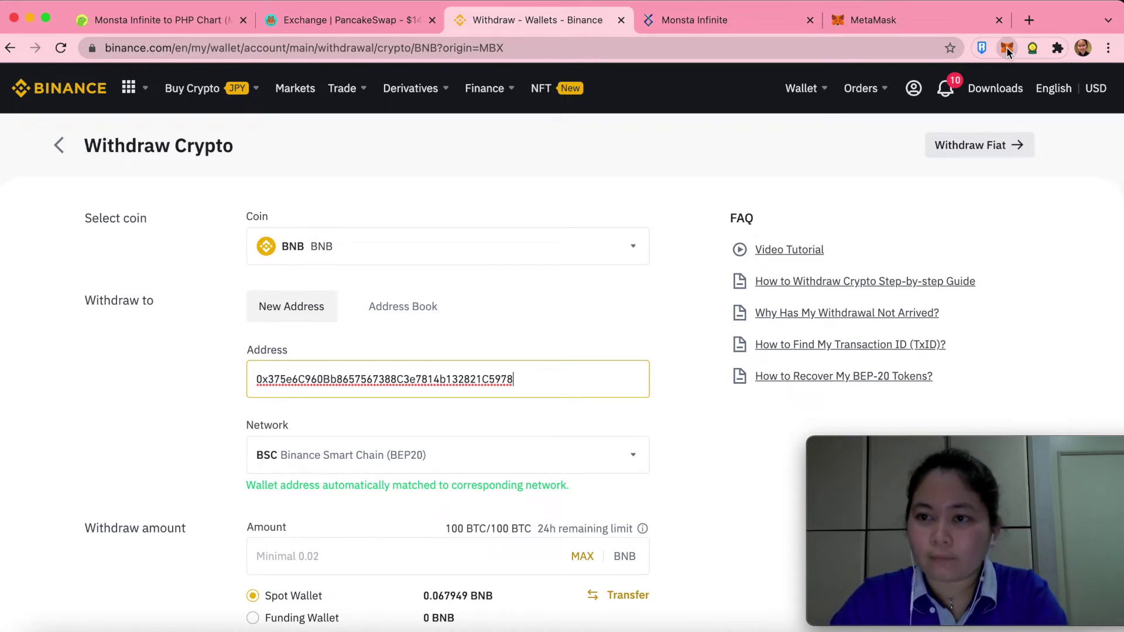
left_click(1007, 48)
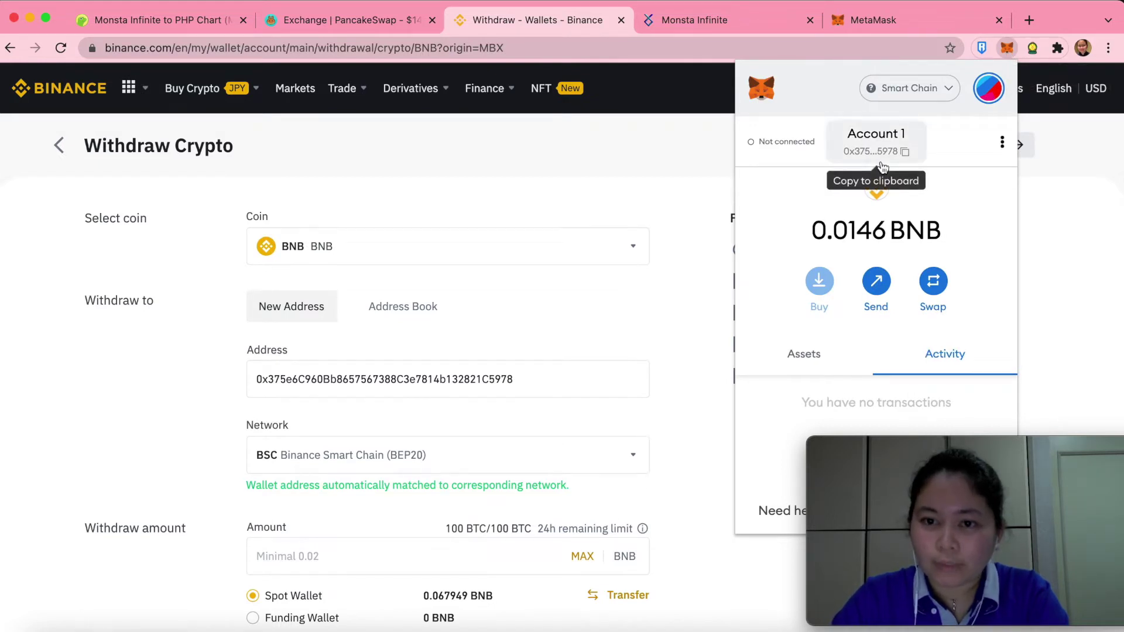
left_click(713, 213)
Set the withdrawal amount to the maximum, 0.06794900 BNB, and submit the withdrawal, confirming BSC as the transfer network
scroll(419, 499, "down", 3)
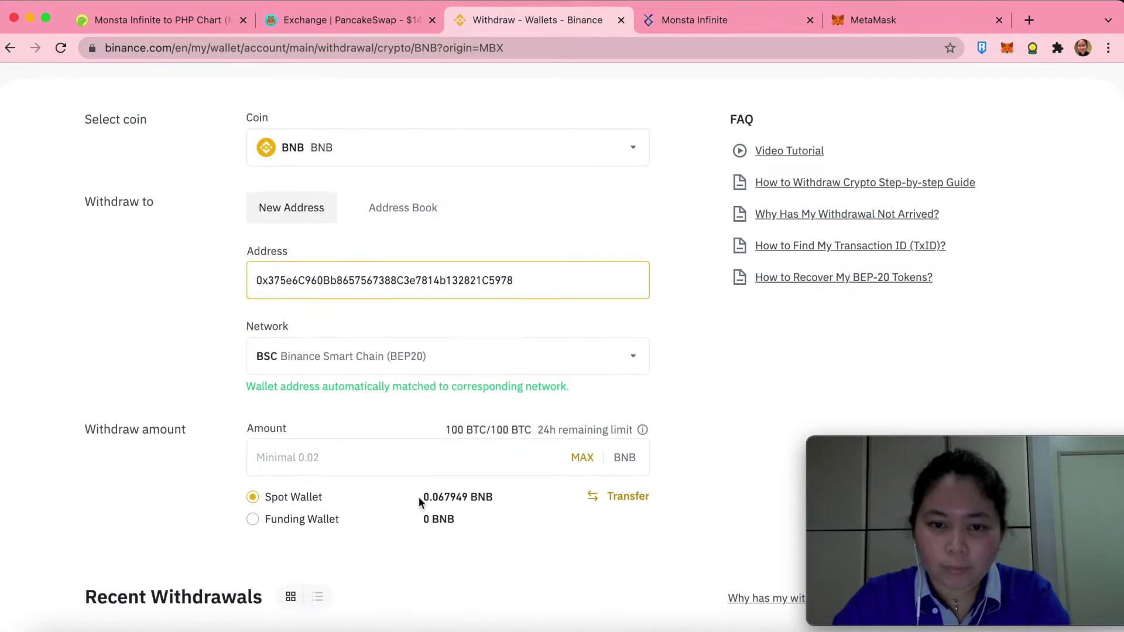
scroll(419, 501, "down", 1)
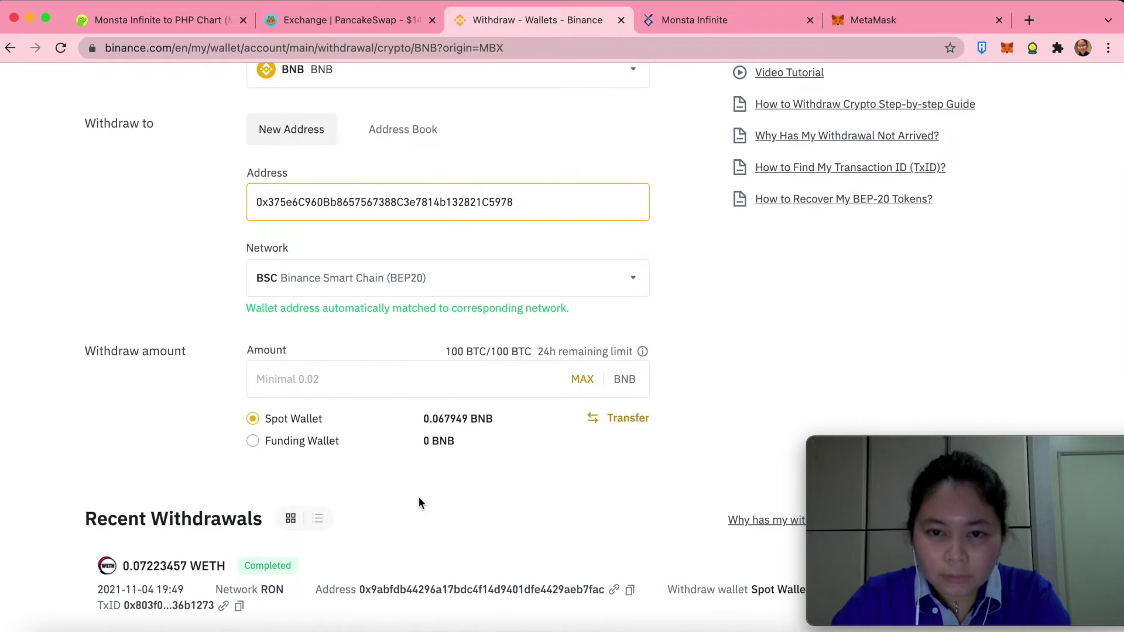
scroll(419, 503, "down", 2)
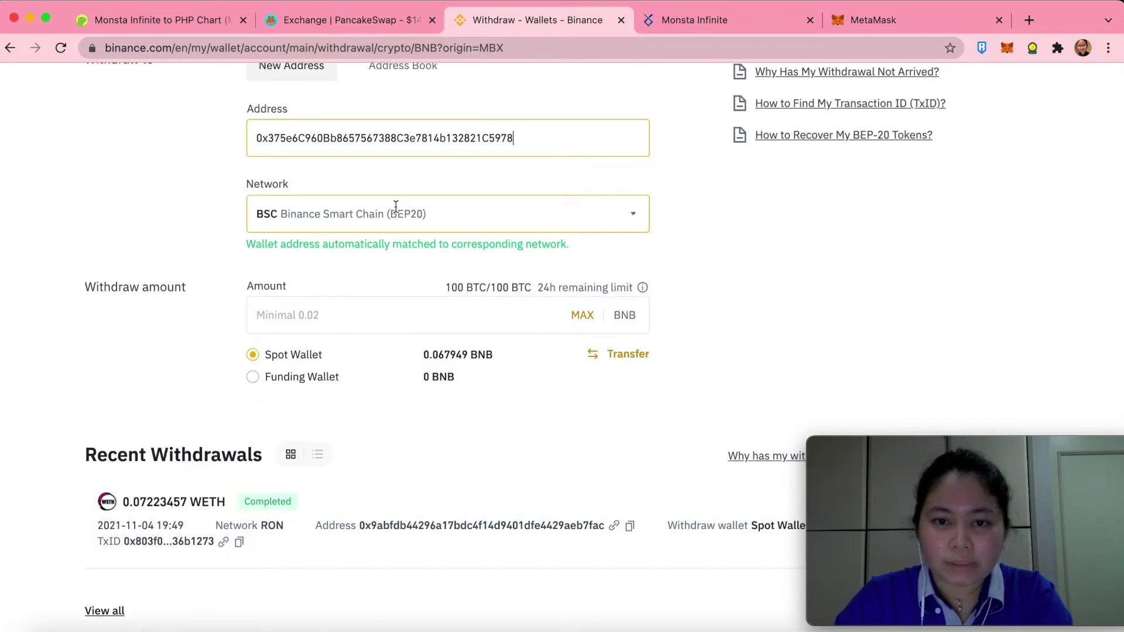
left_click(586, 320)
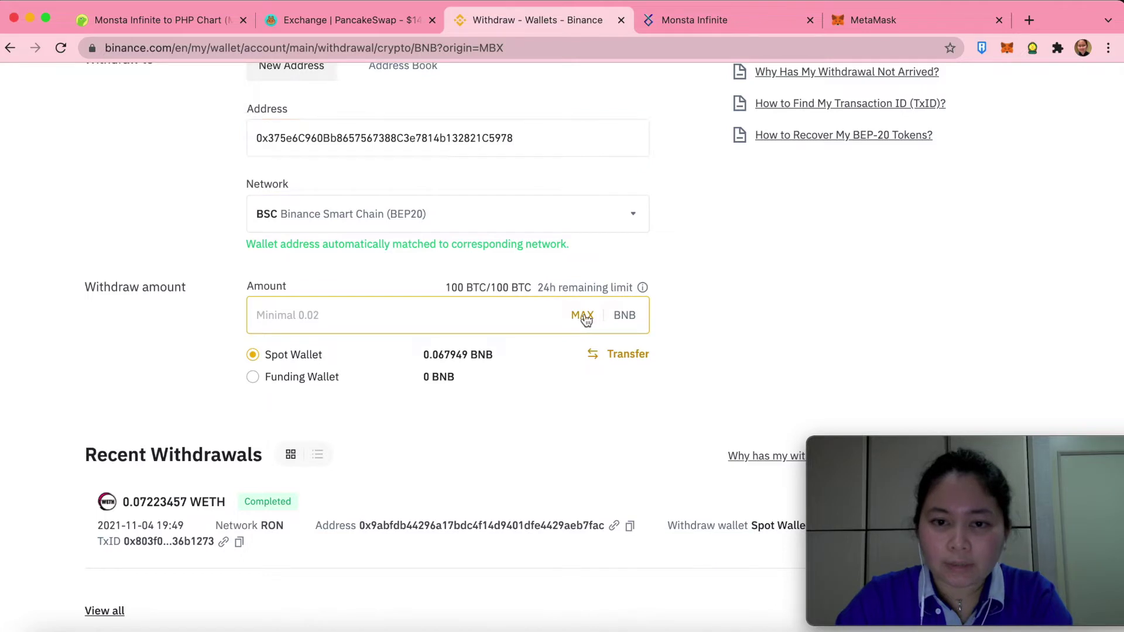
left_click(586, 320)
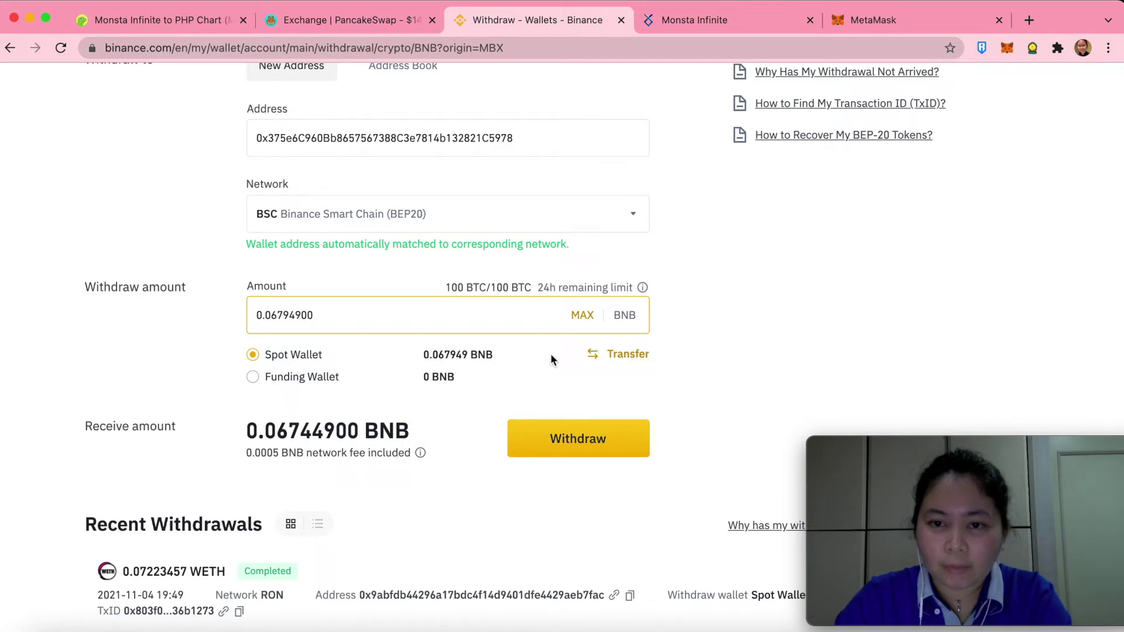
left_click(583, 447)
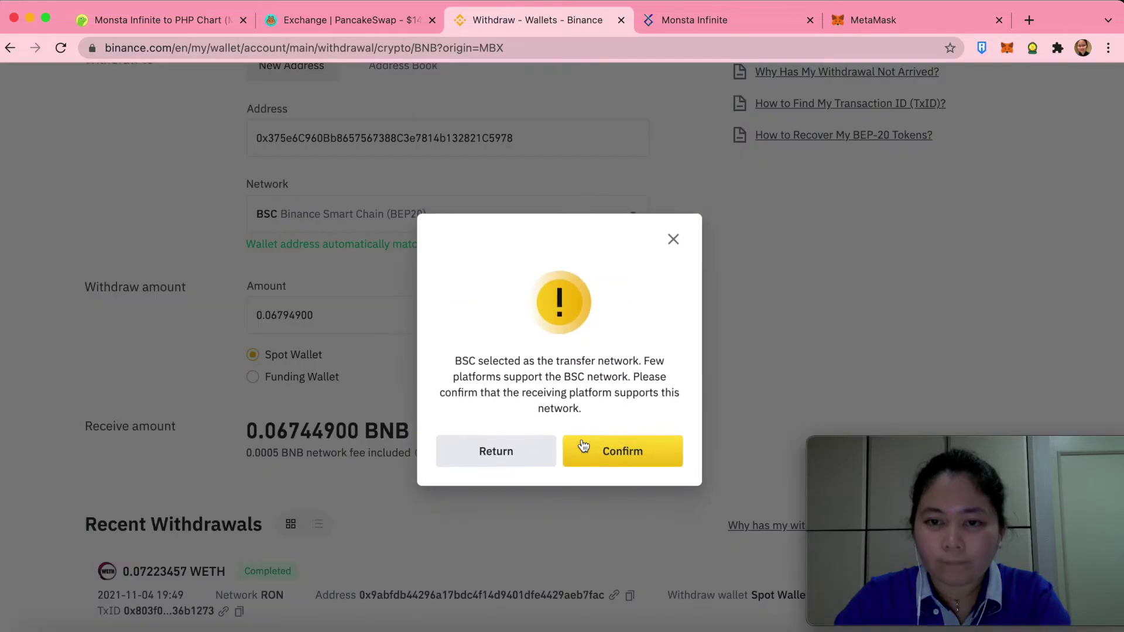
left_click(621, 456)
left_click(571, 454)
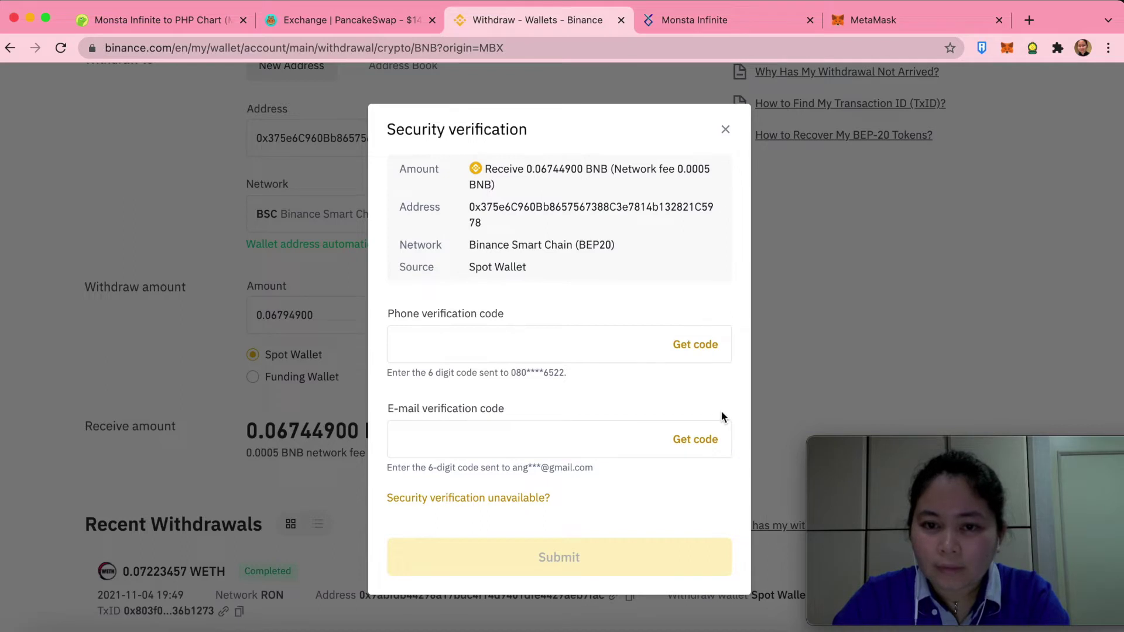
Request the phone and e-mail verification codes and complete the submitted BNB withdrawal request
left_click(706, 349)
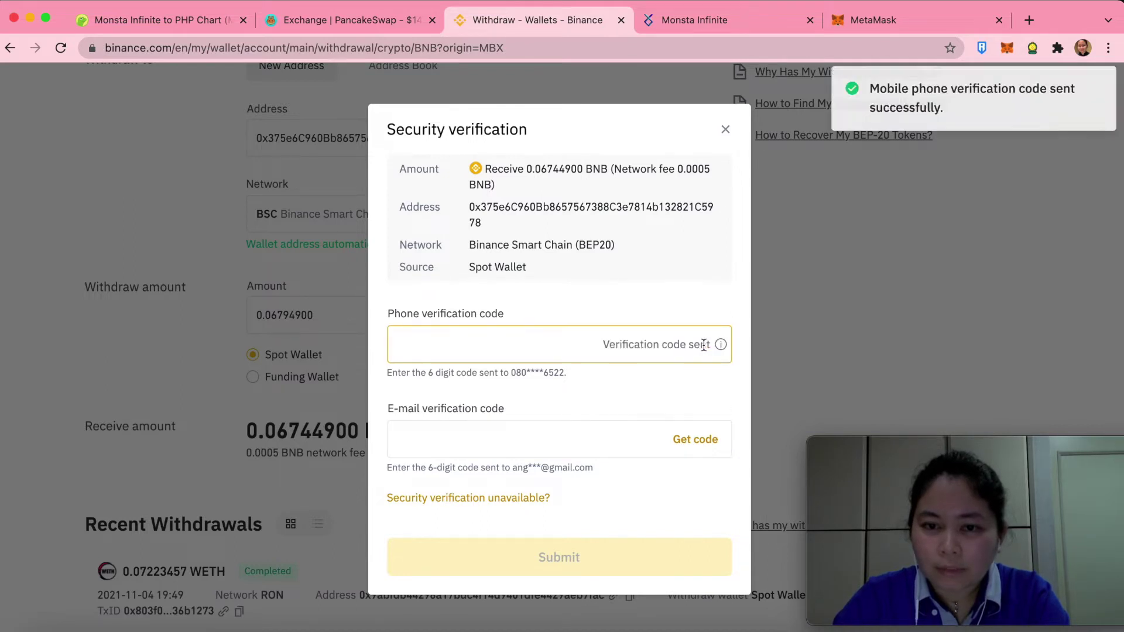
left_click(695, 446)
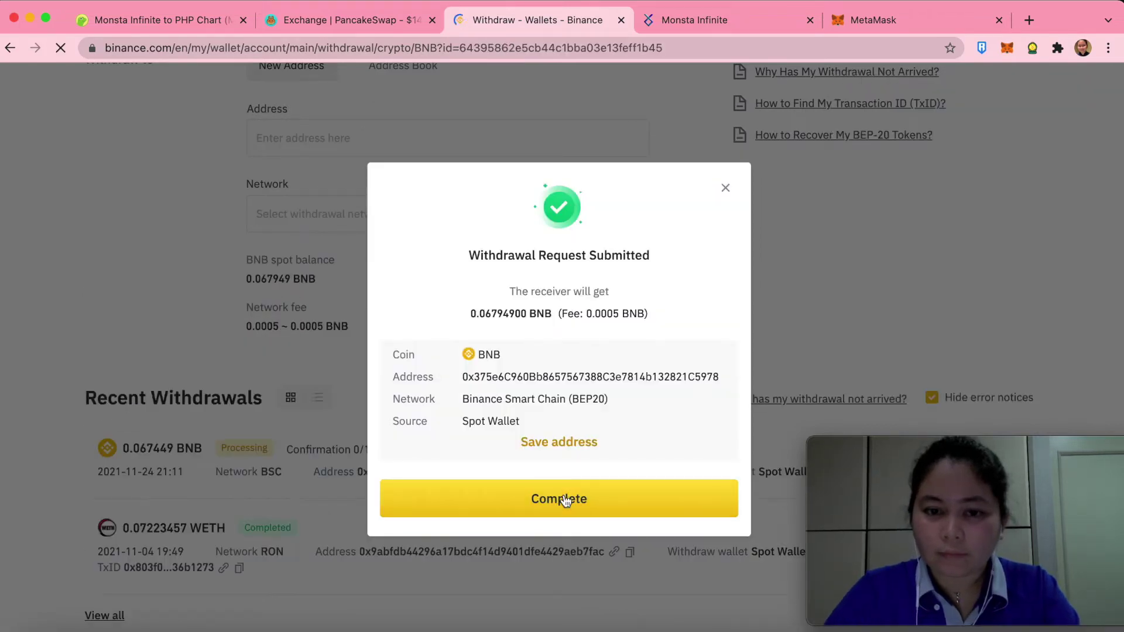
left_click(565, 498)
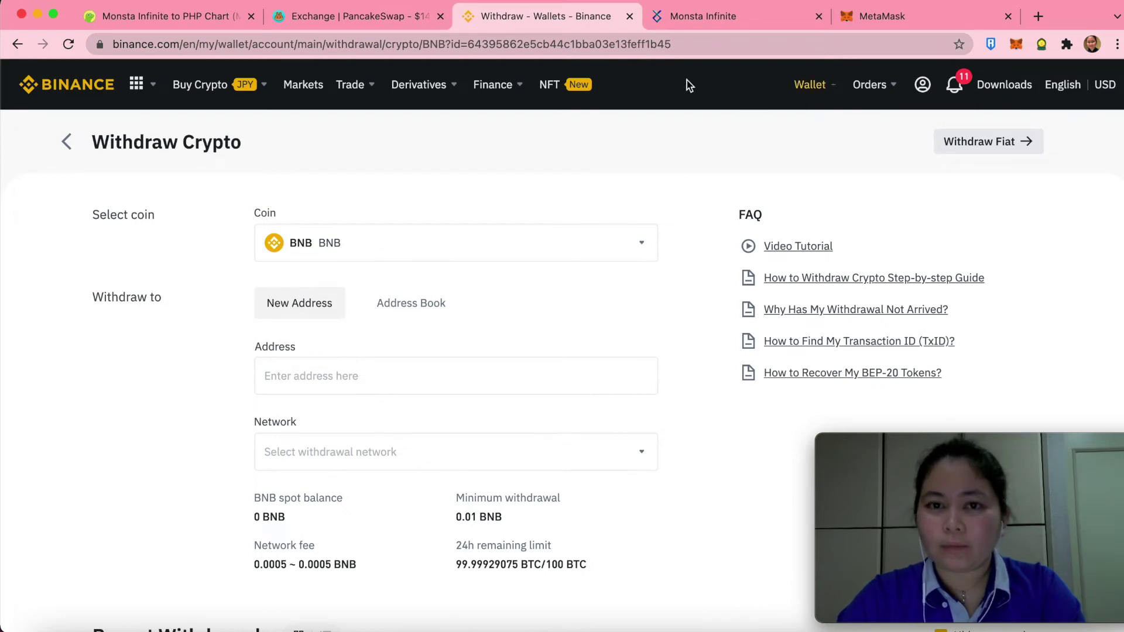
Reload the withdrawal page and check the BNB transfer's status under Recent Withdrawals and the BNB balance in MetaMask
left_click(69, 46)
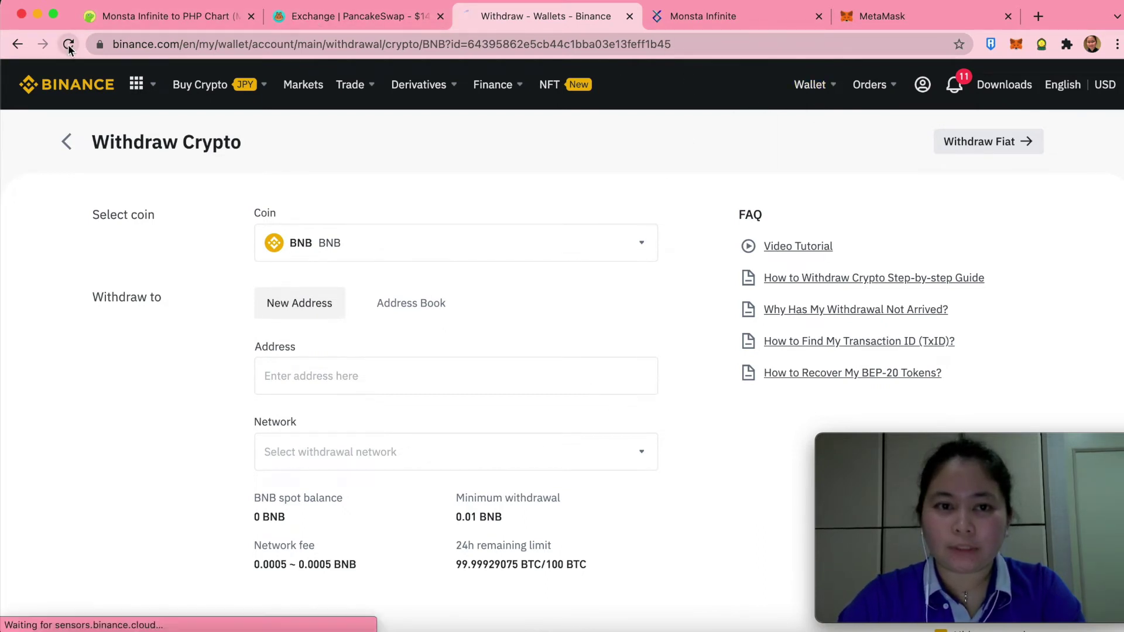
scroll(216, 269, "down", 5)
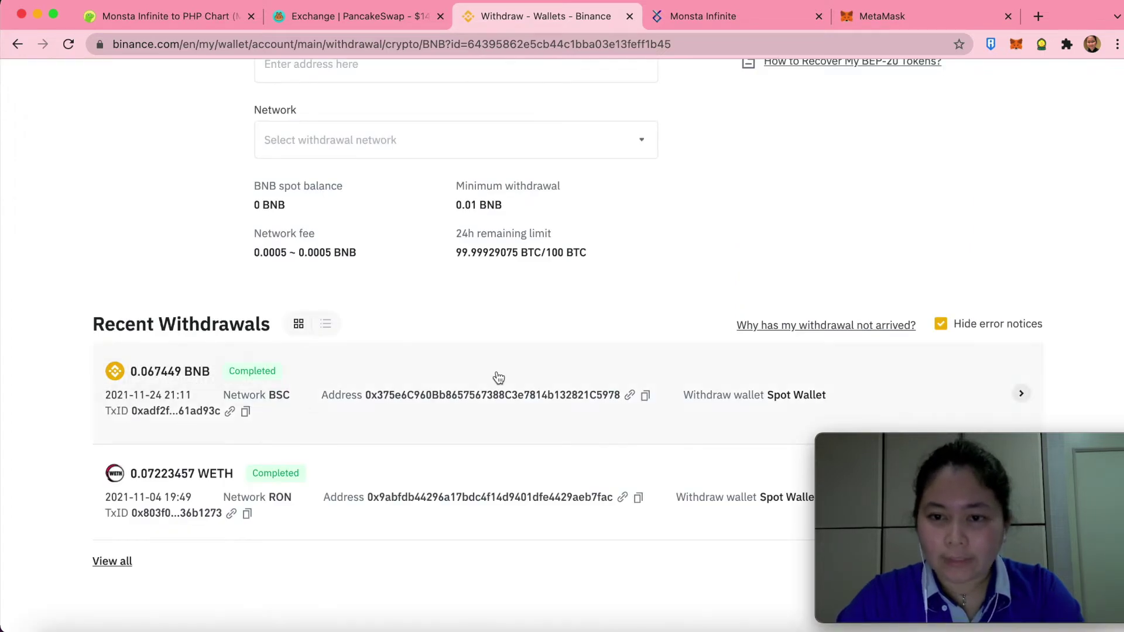
key("alt+shift+m")
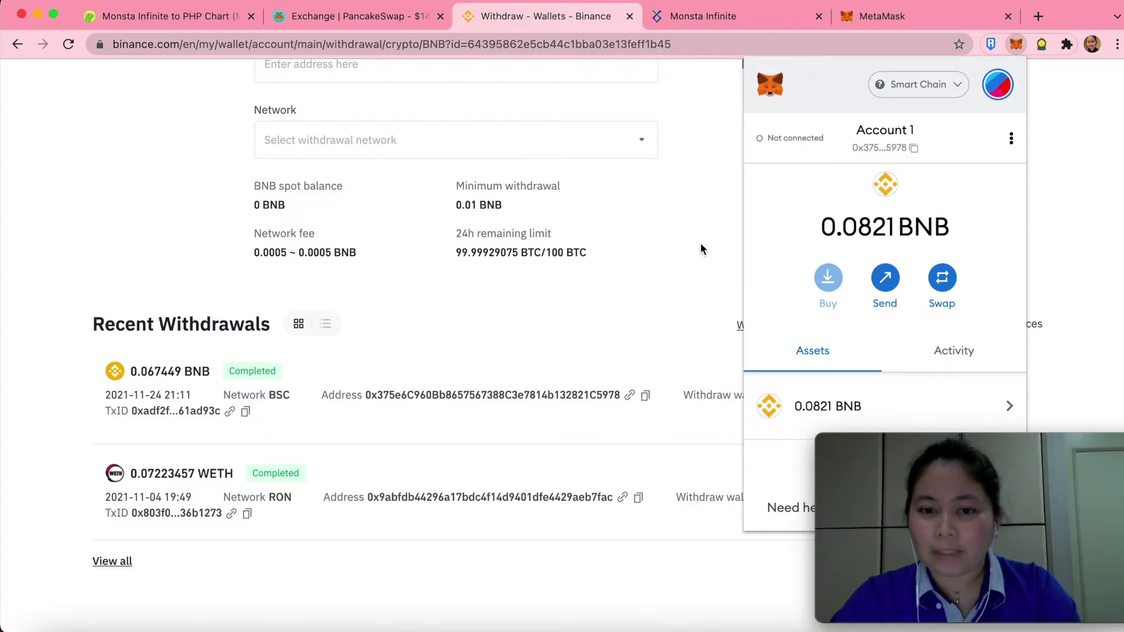
scroll(700, 242, "up", 3)
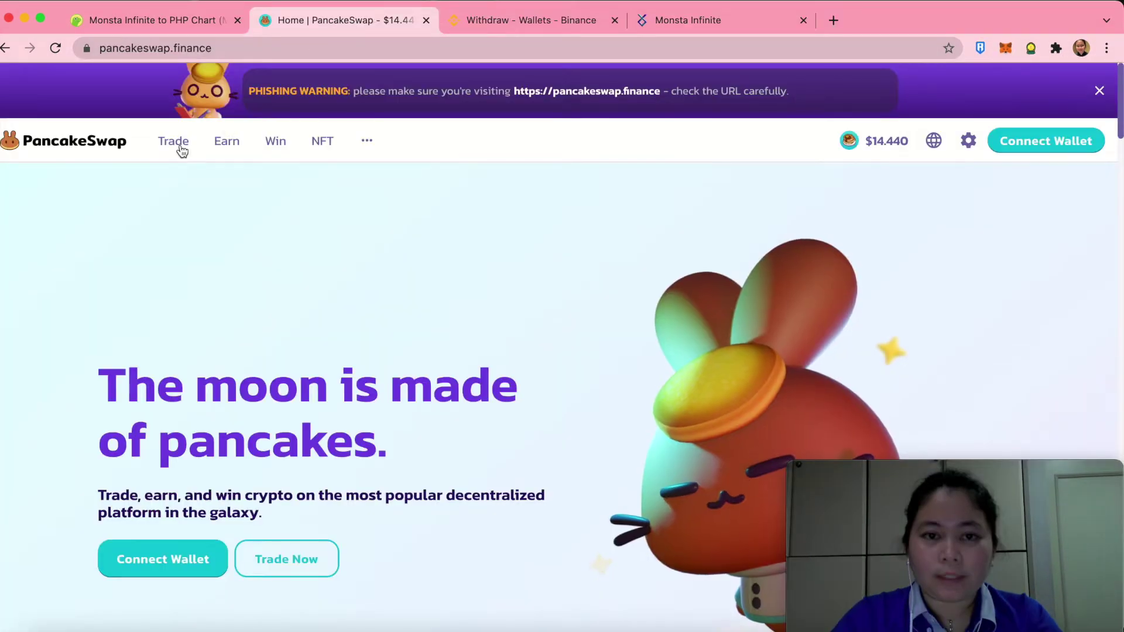
Open the token Exchange page on PancakeSwap and connect the MetaMask wallet
left_click(177, 149)
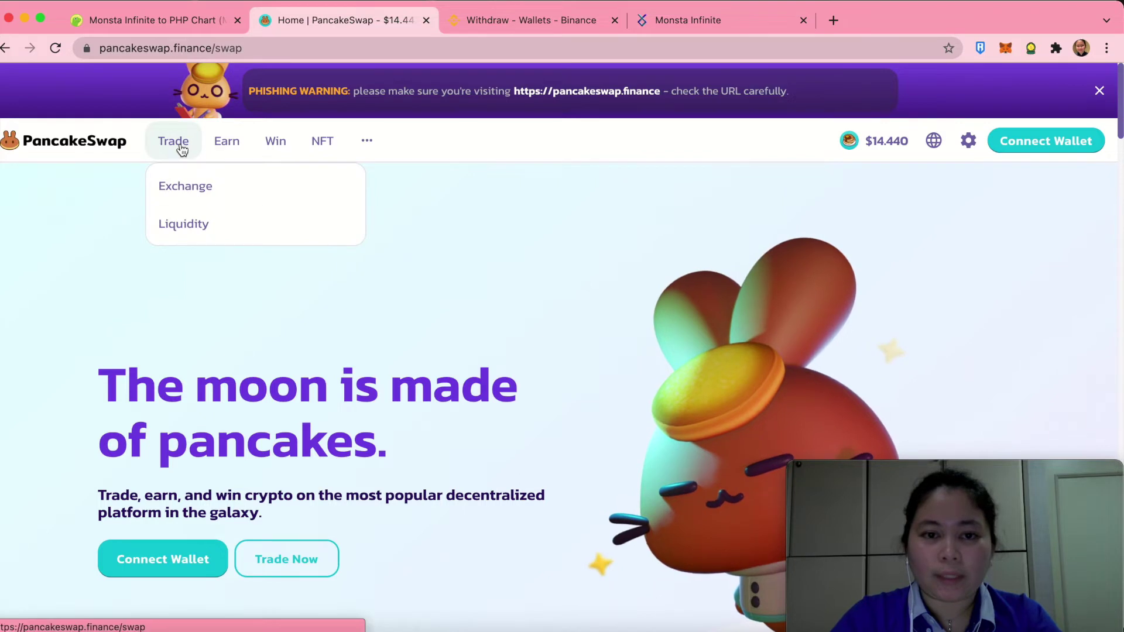
left_click(188, 188)
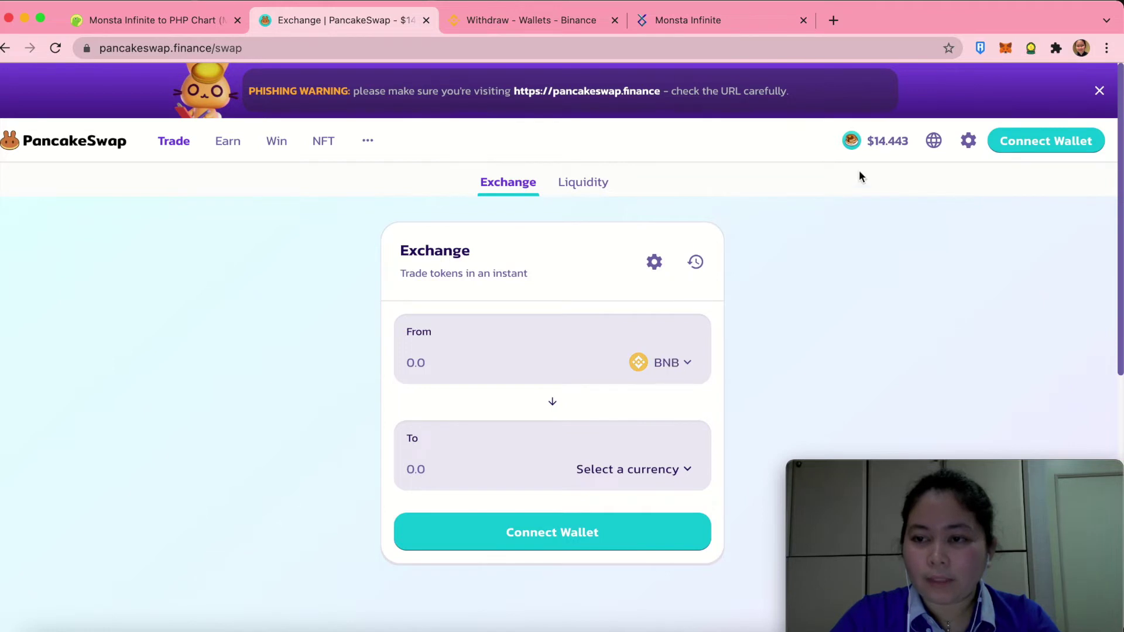
left_click(1026, 145)
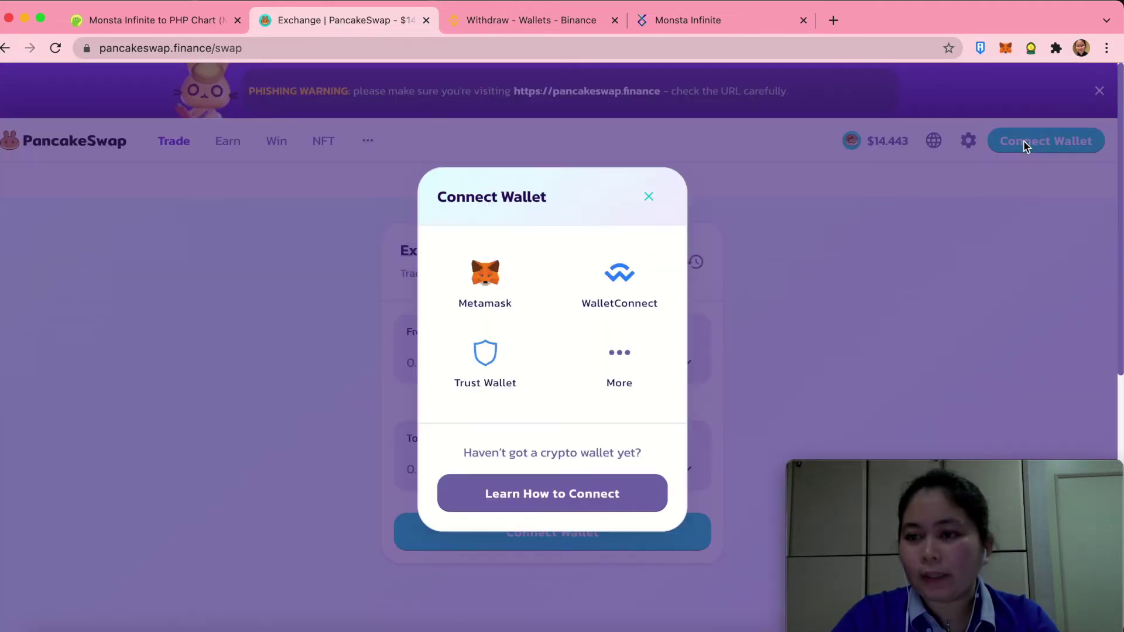
left_click(489, 275)
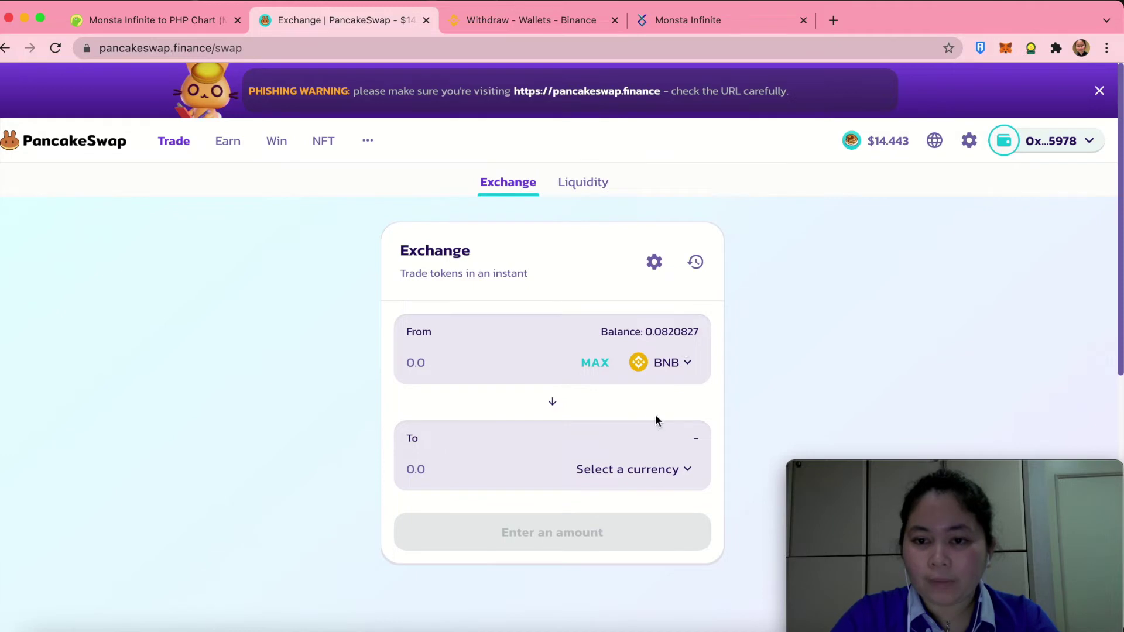
Open PancakeSwap's selection for the token to receive and copy the Monsta Infinite (MONI) contract address from its CoinGecko page
left_click(672, 473)
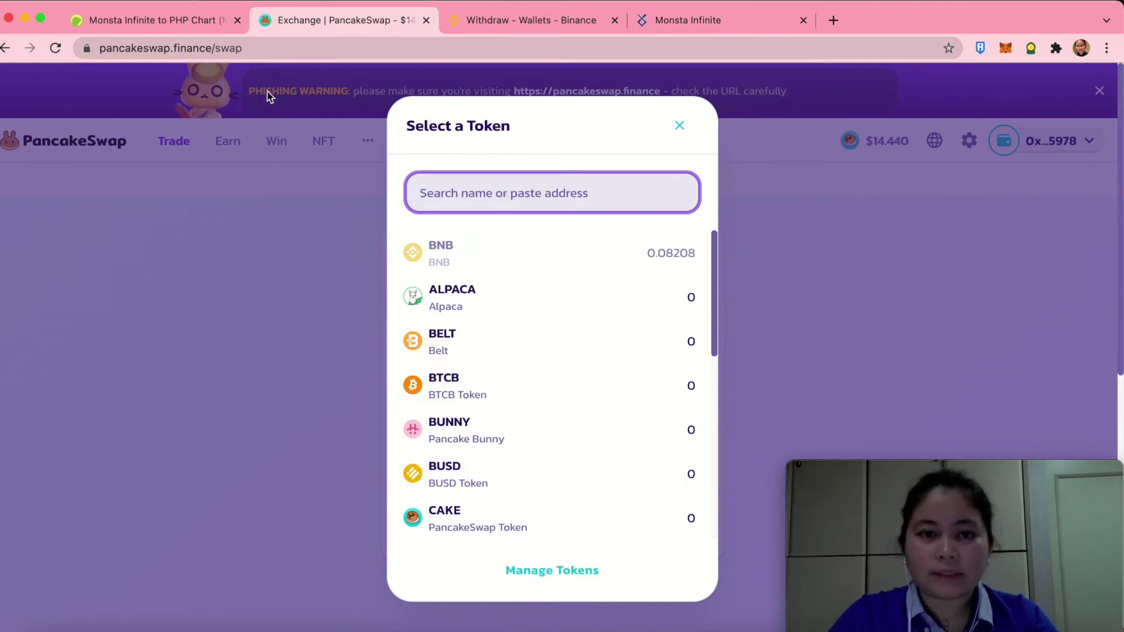
left_click(171, 20)
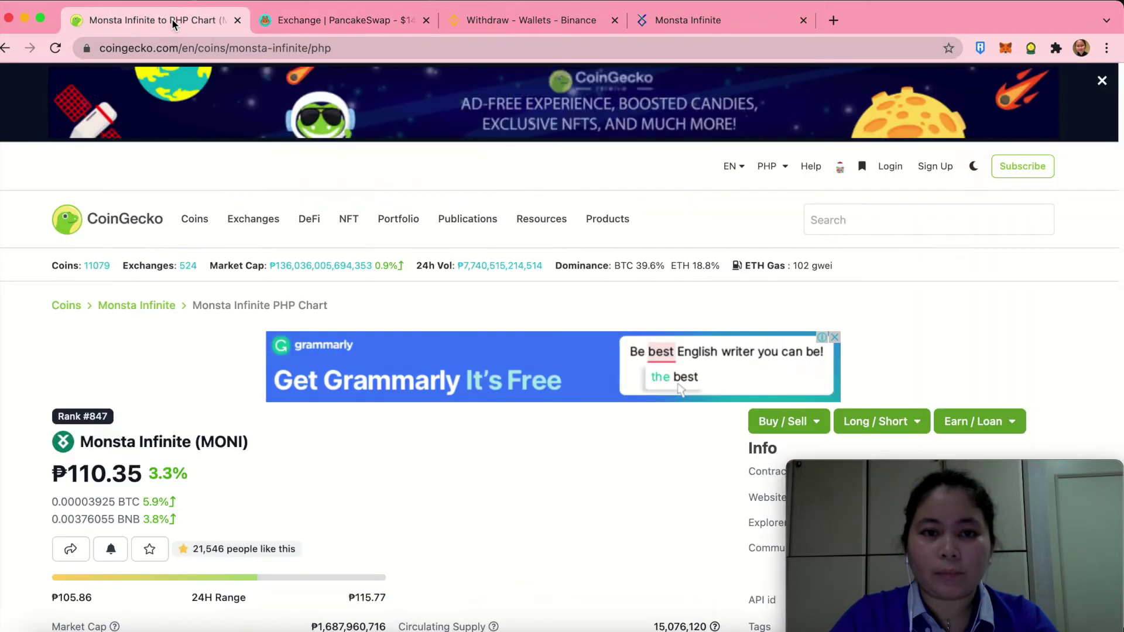
left_click_drag(888, 463, 490, 462)
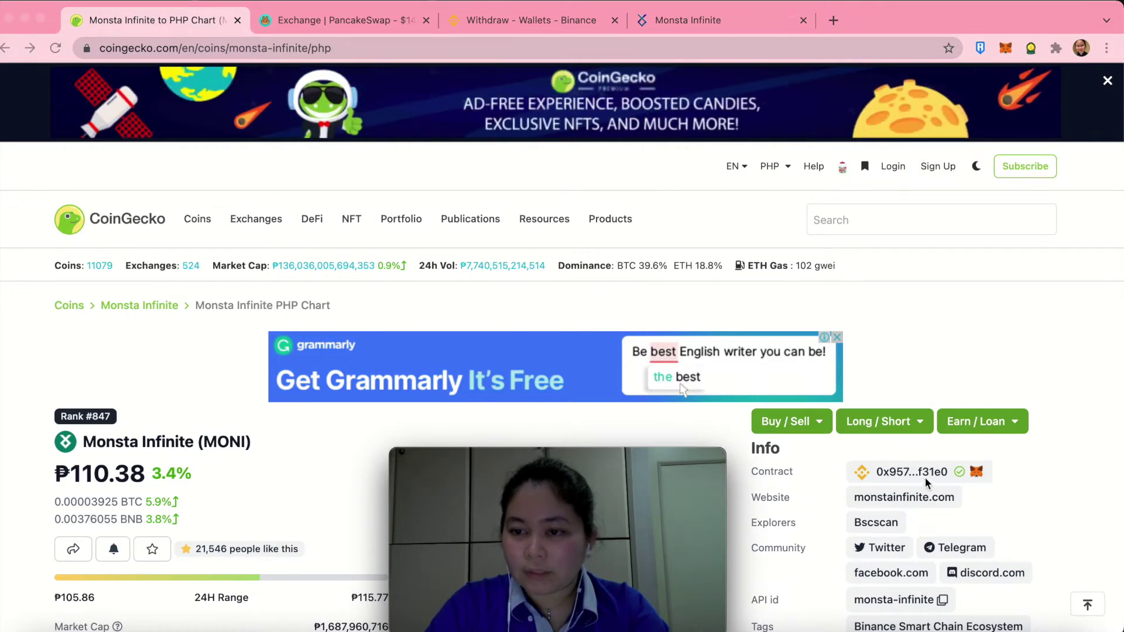
left_click(960, 475)
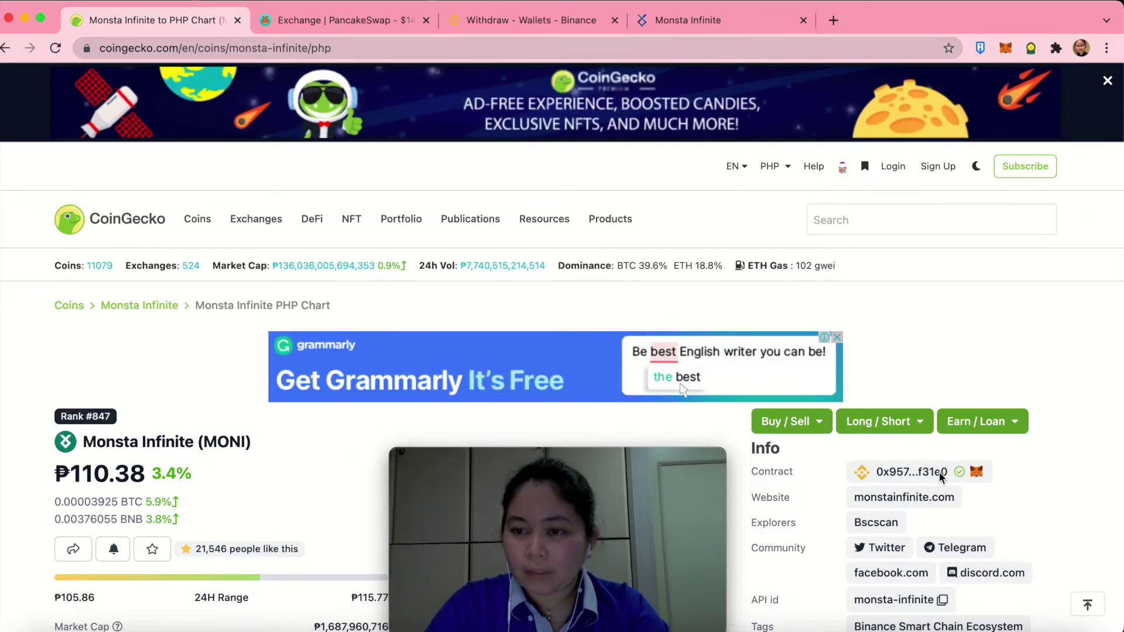
left_click(961, 478)
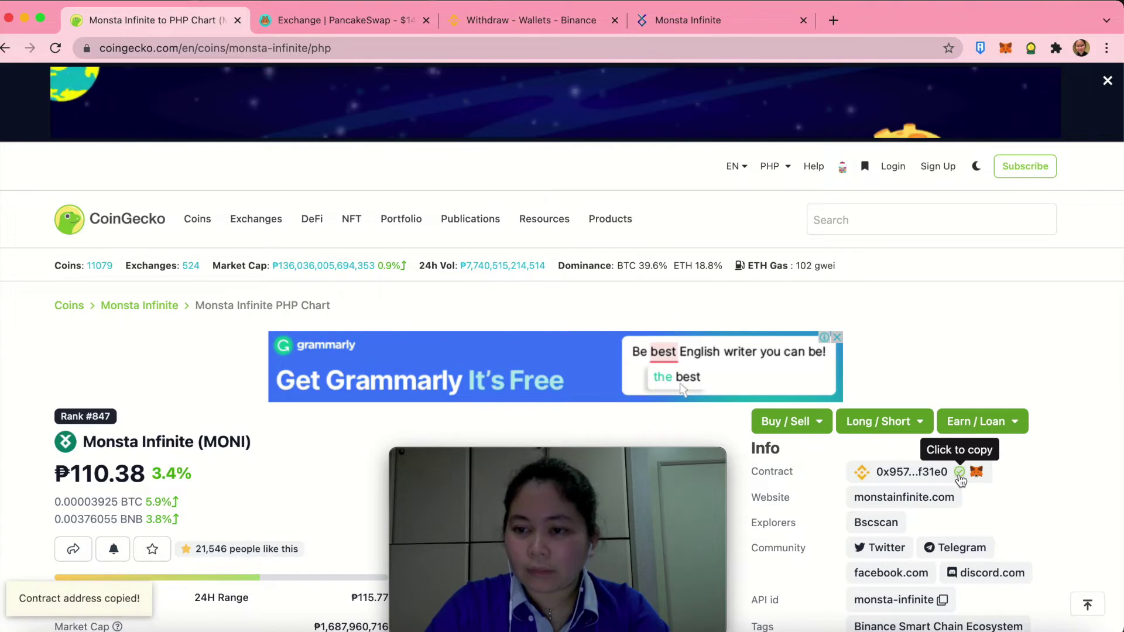
Switch back to PancakeSwap, search the token list with the copied contract address, and choose MONI as the token to receive
left_click_drag(617, 469, 987, 465)
left_click(318, 100)
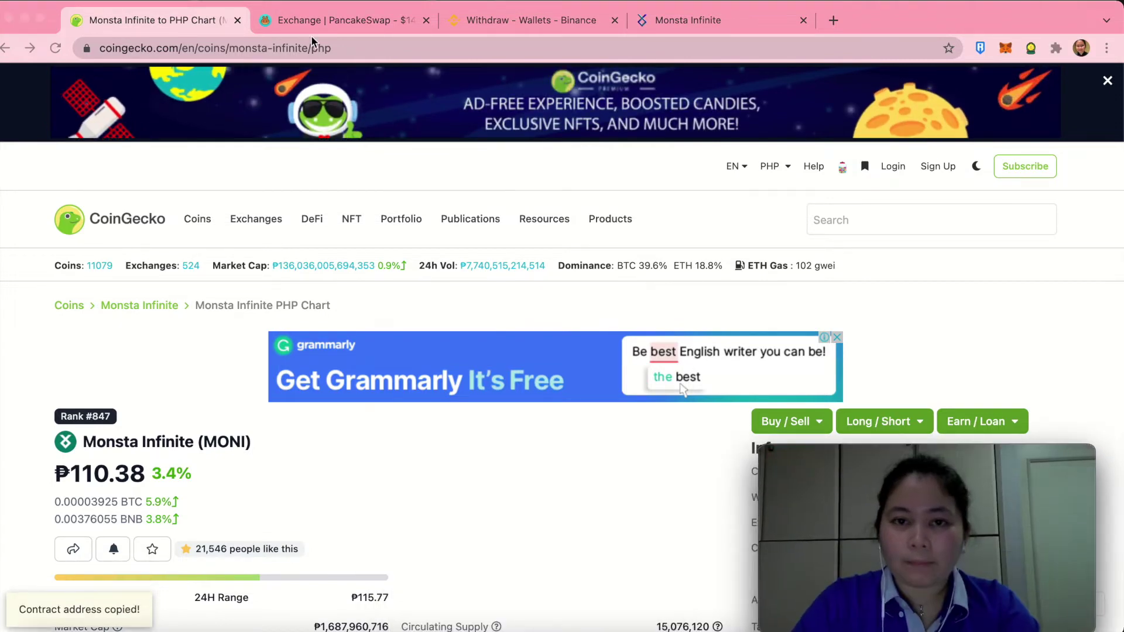
left_click(322, 20)
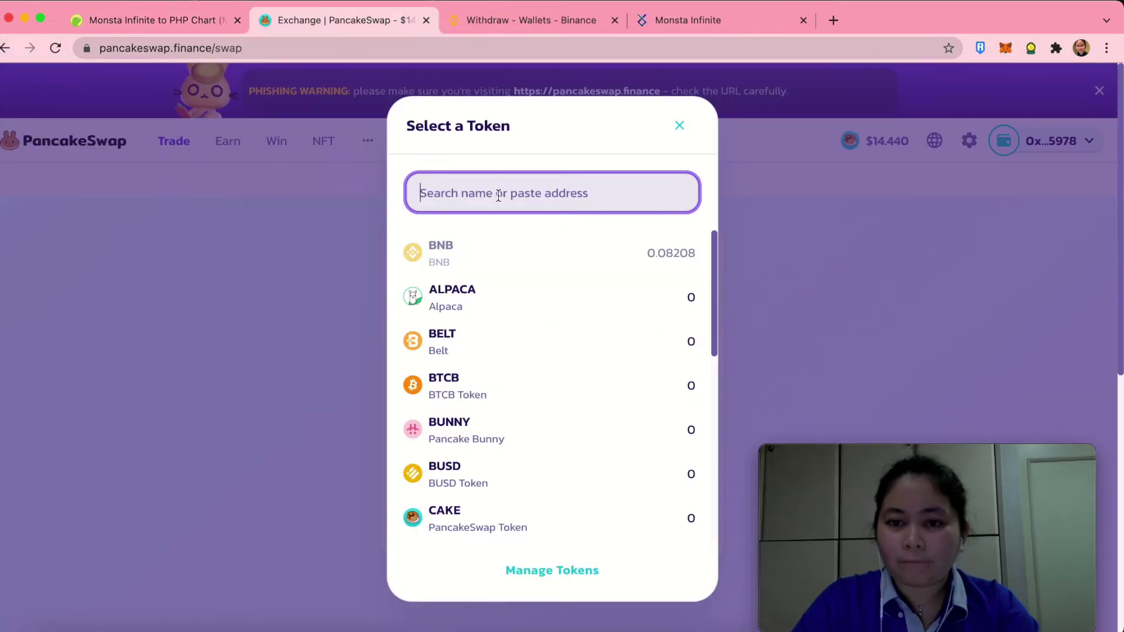
key("super+v")
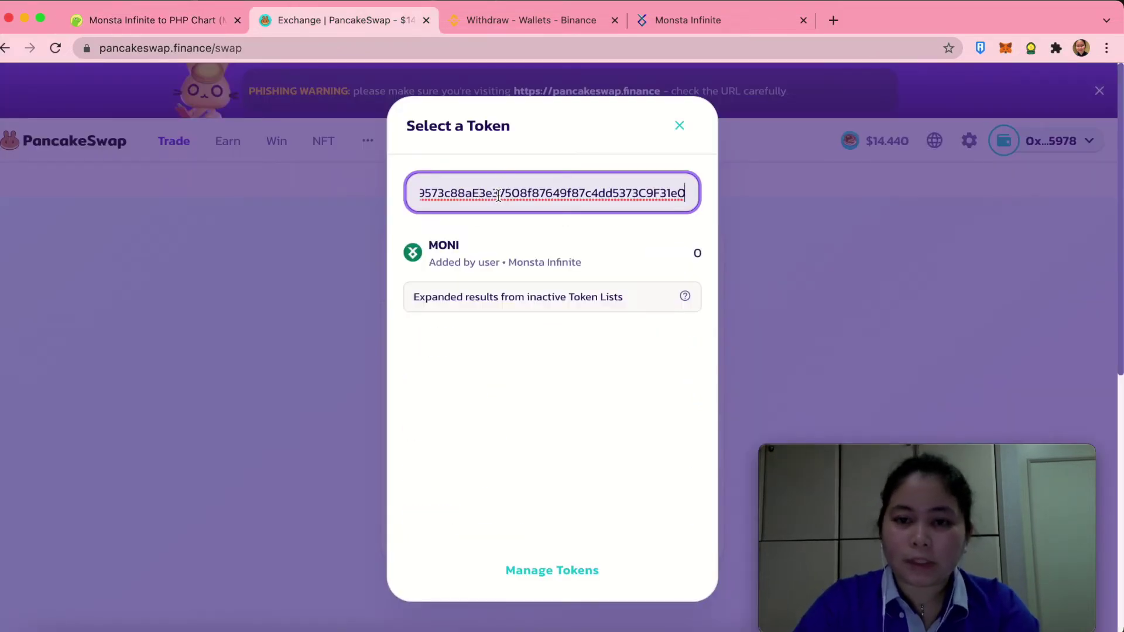
left_click(502, 256)
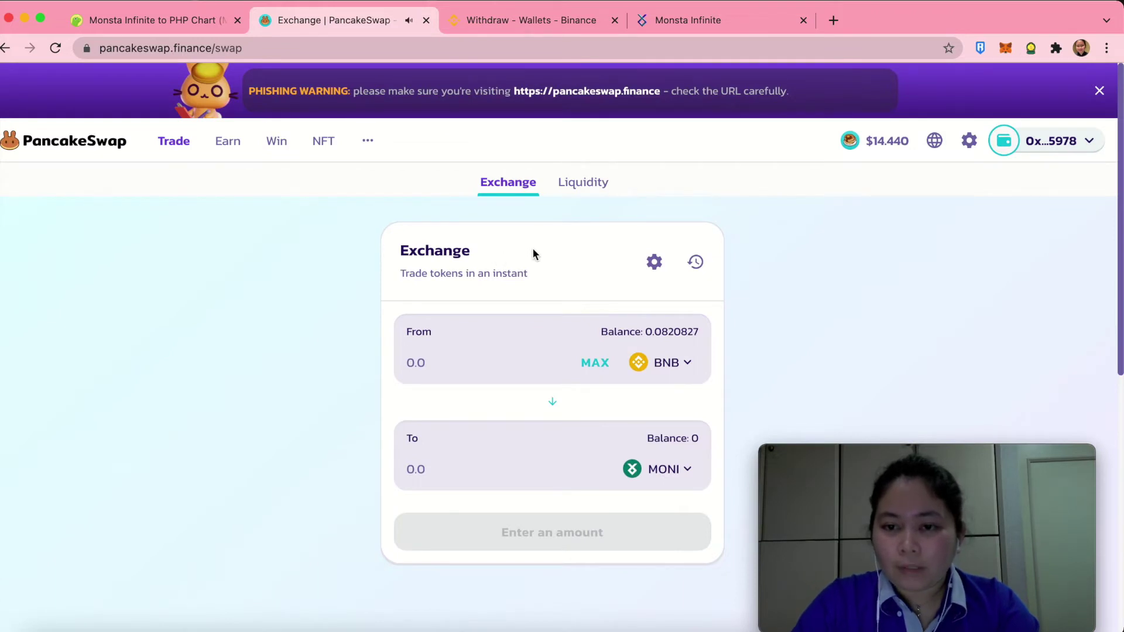
Set the amount to exchange to 0.080 BNB and submit and confirm the swap to MONI
left_click(596, 364)
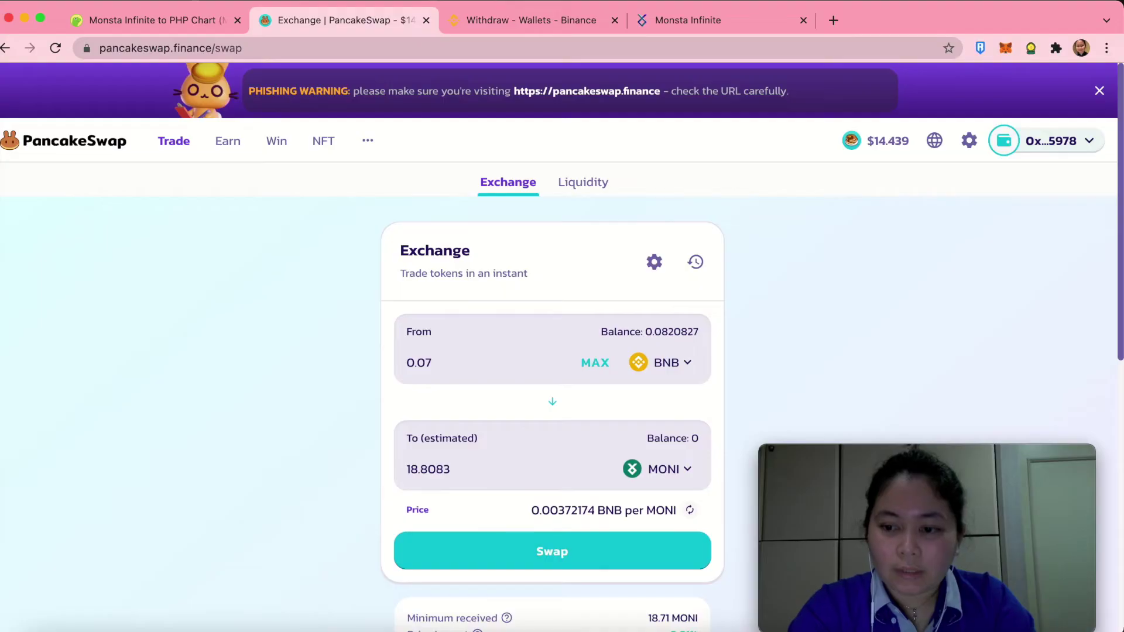
key("BackSpace")
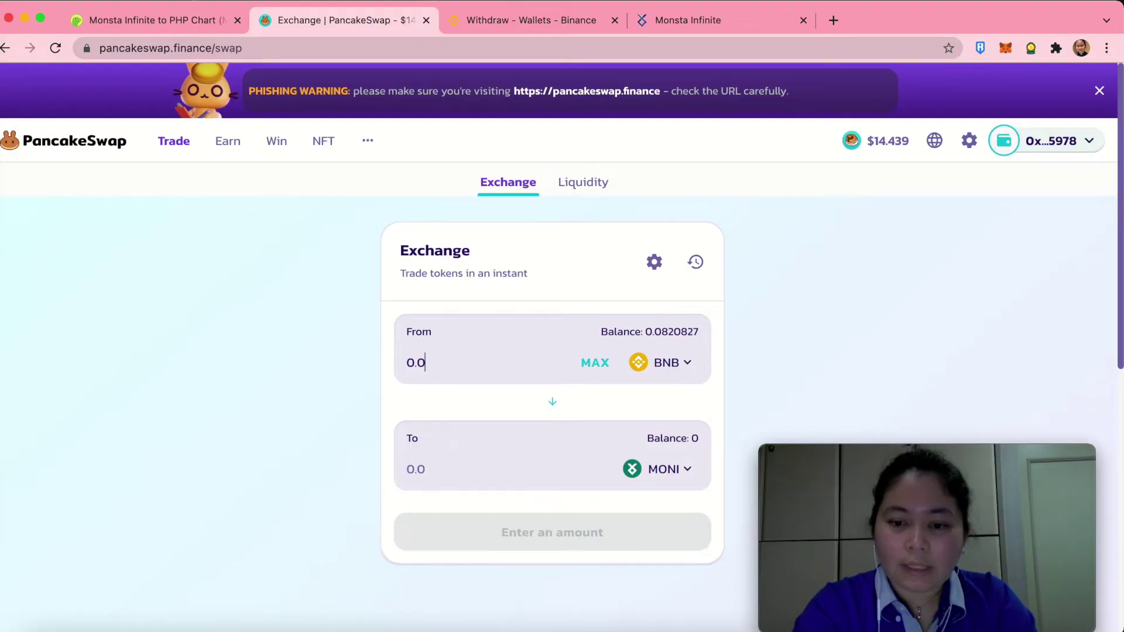
type("80")
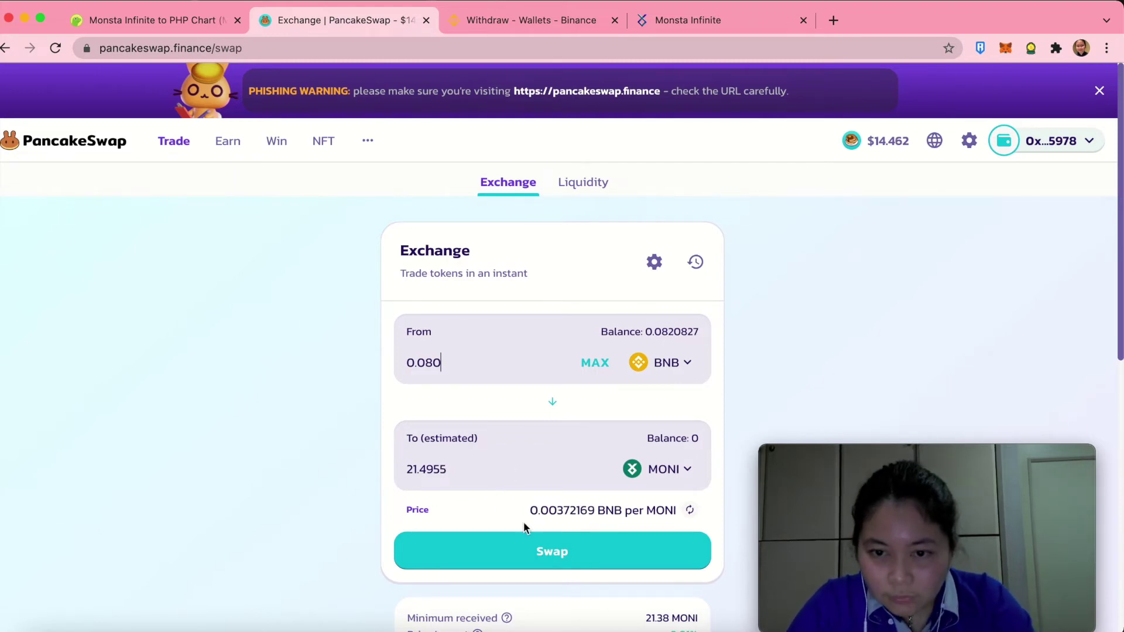
left_click(563, 554)
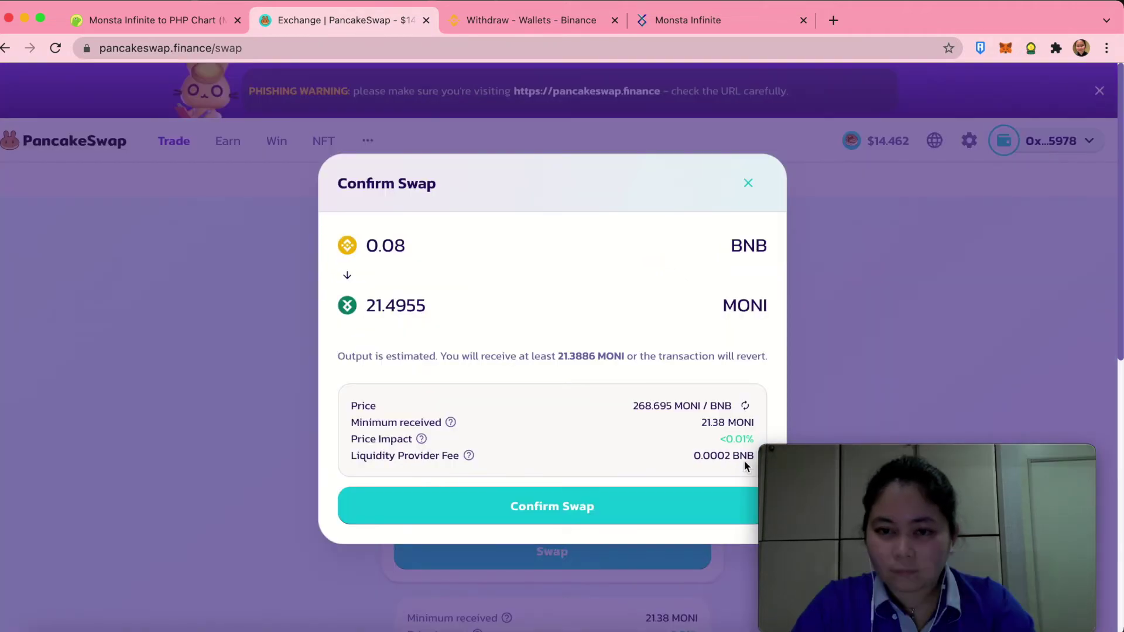
scroll(567, 437, "down", 1)
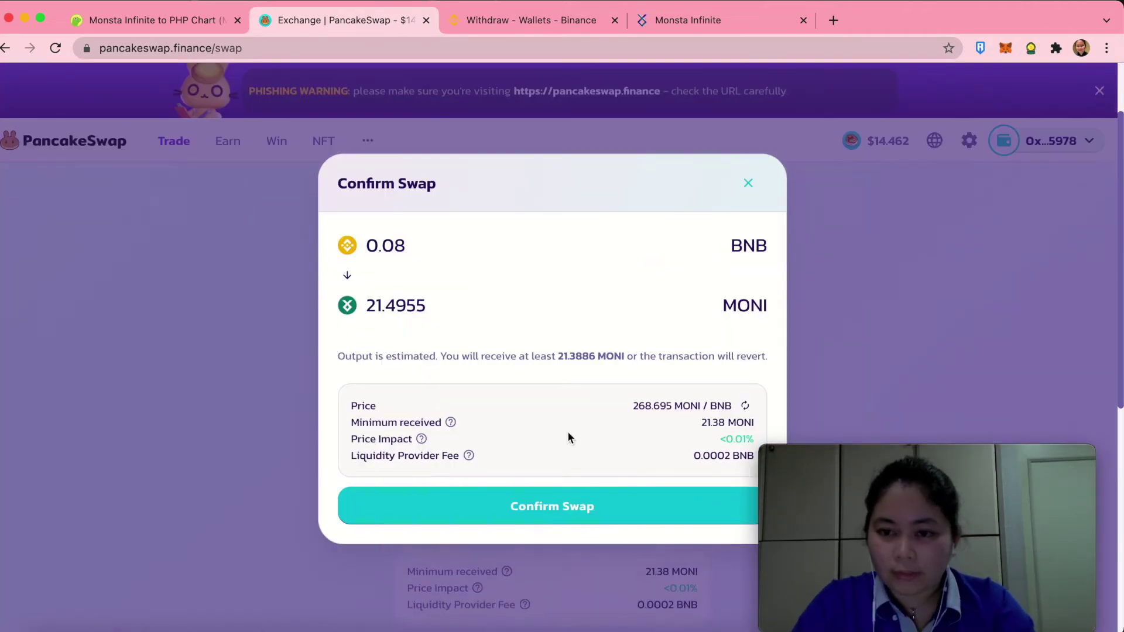
scroll(567, 431, "up", 1)
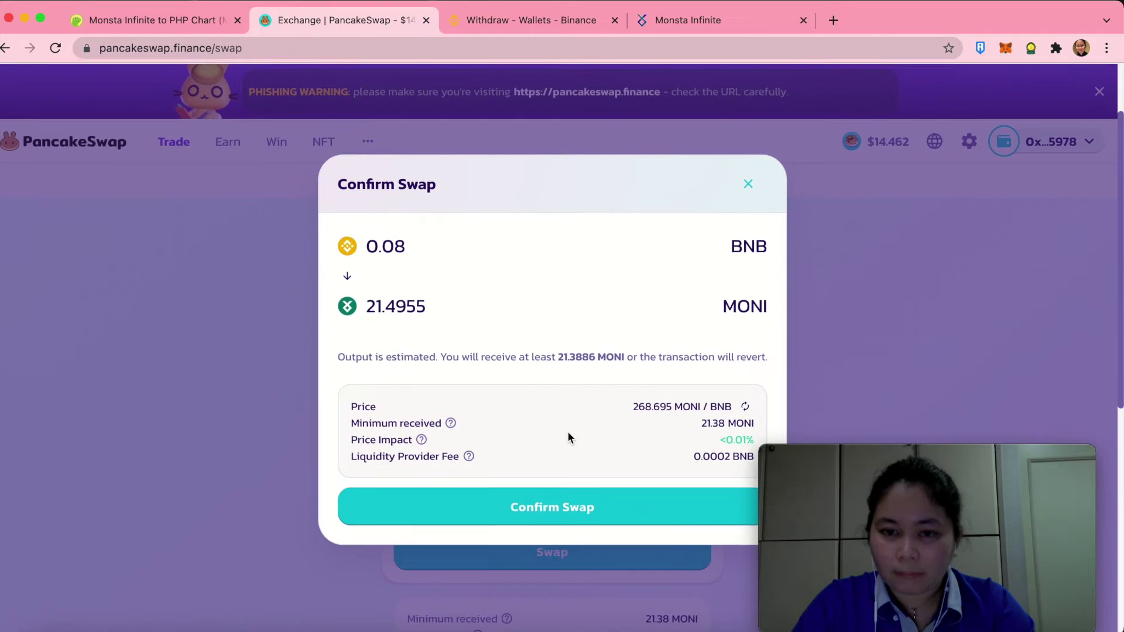
left_click(552, 507)
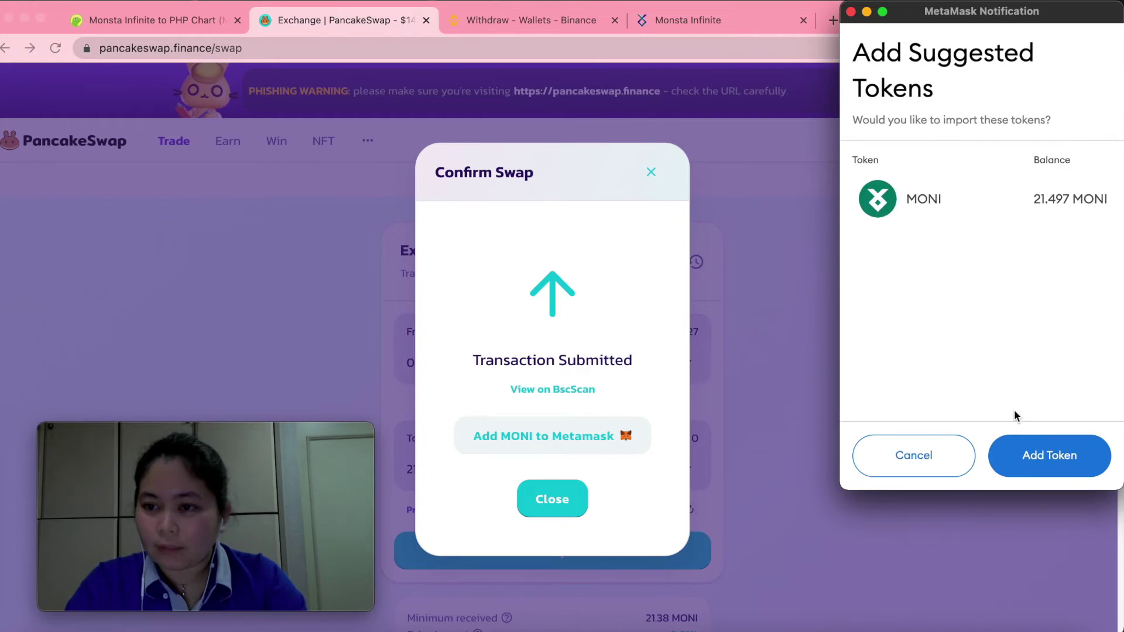
Import the suggested MONI token into MetaMask and check its balance among the wallet's assets
left_click(1049, 456)
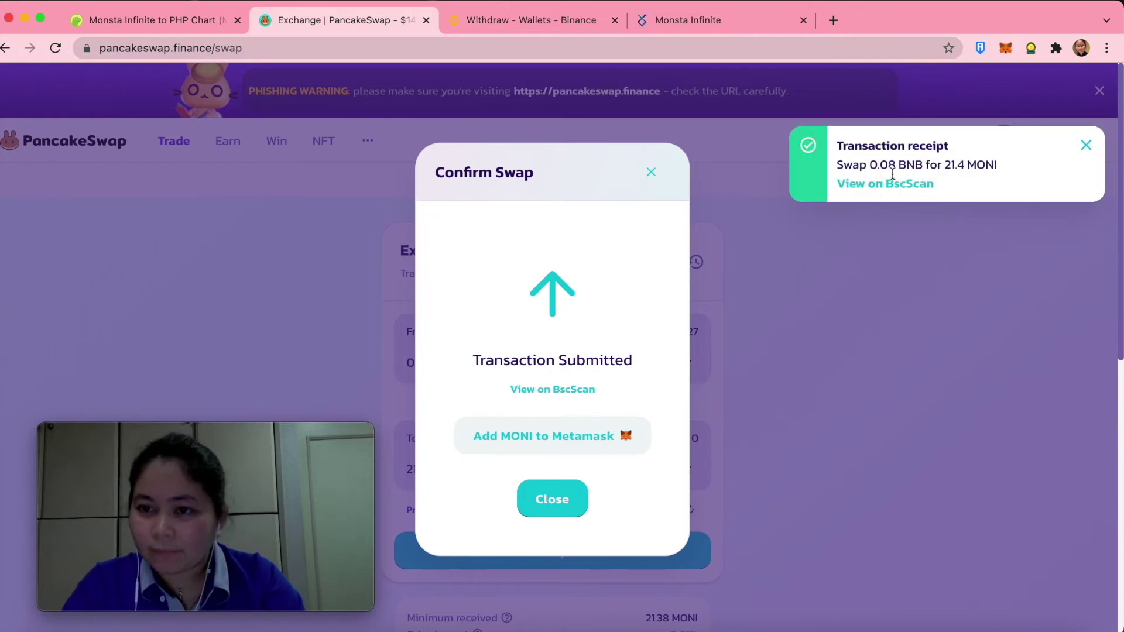
left_click(571, 500)
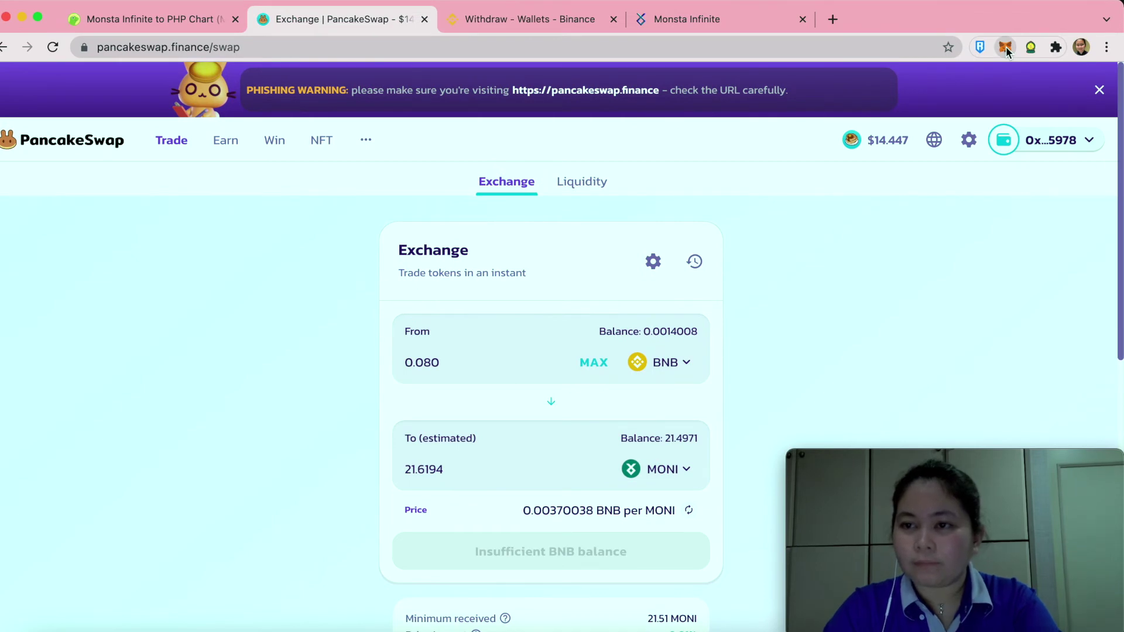
left_click(1006, 48)
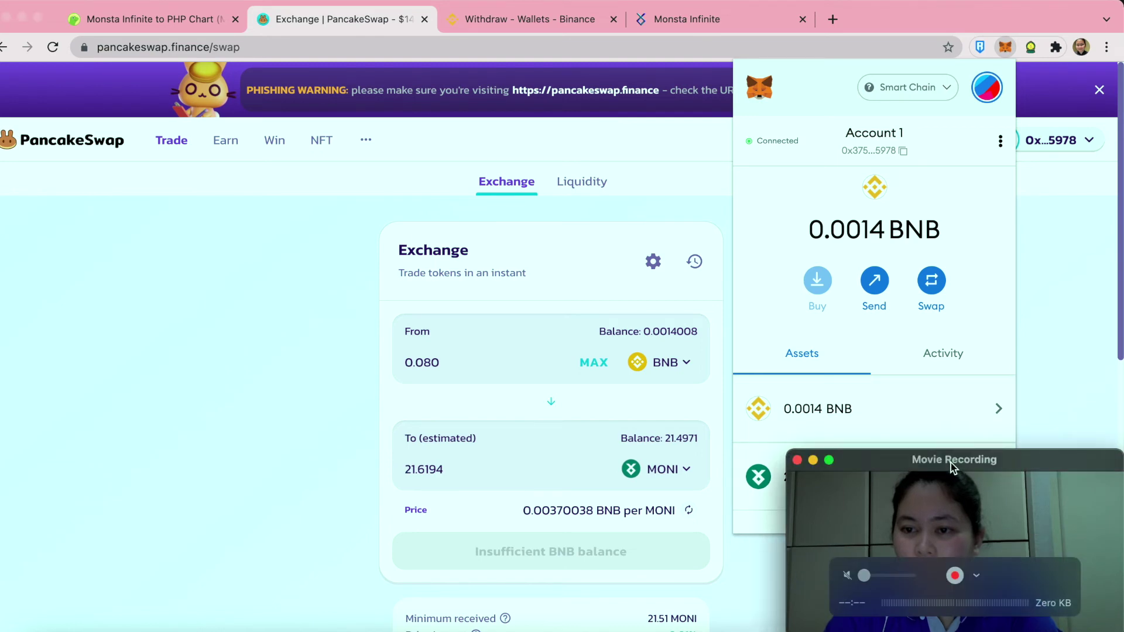
left_click_drag(948, 460, 433, 458)
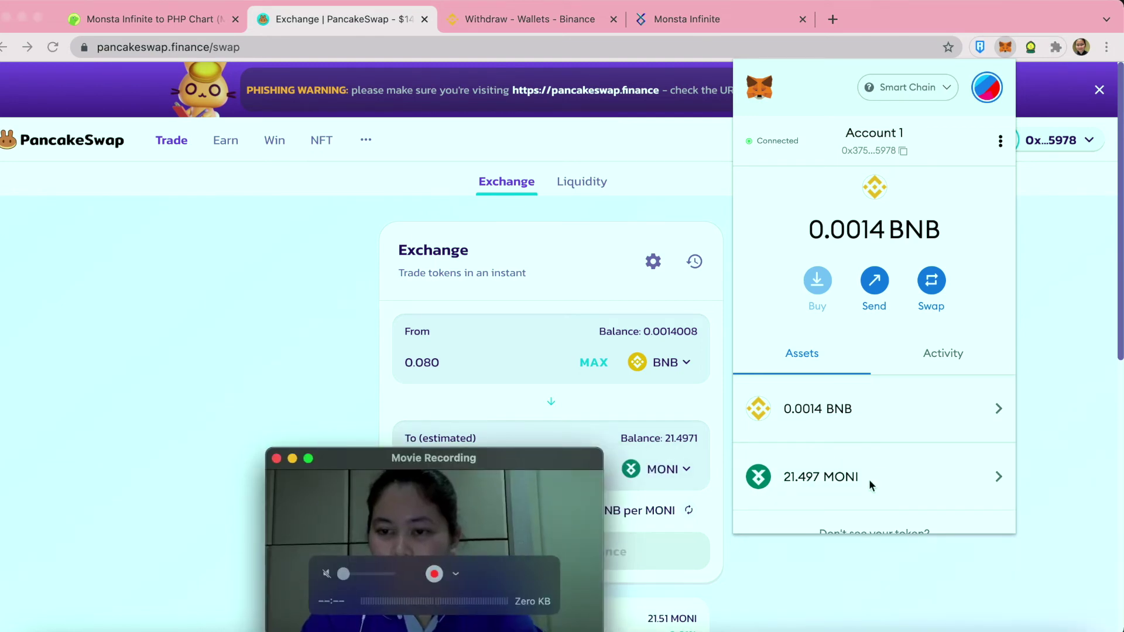
left_click_drag(372, 459, 893, 458)
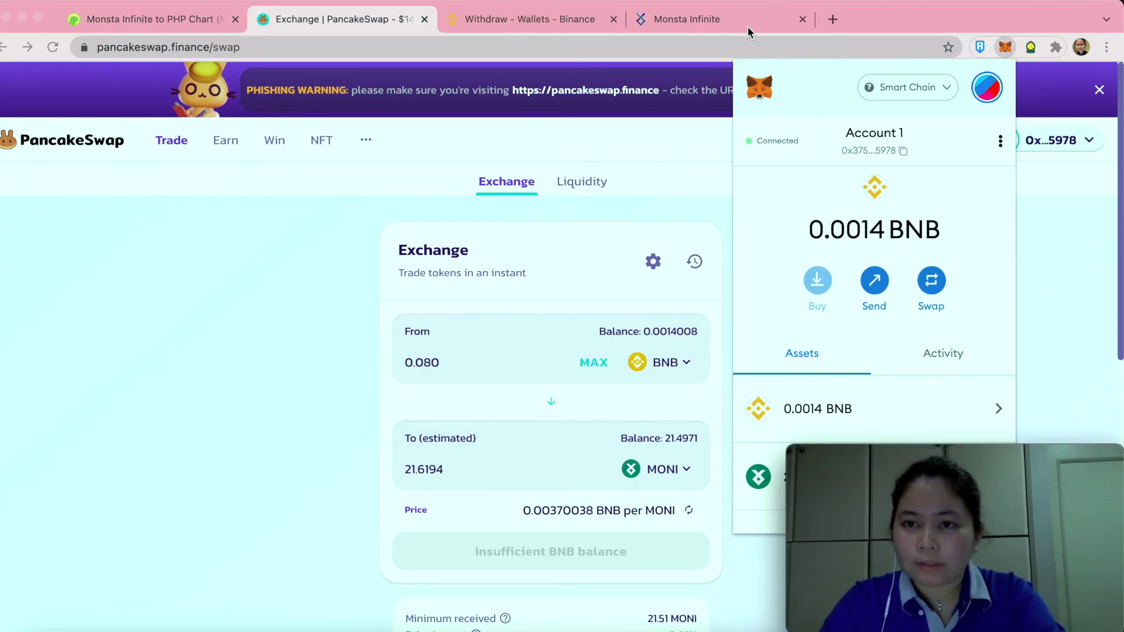
Switch to the Monsta Infinite website and open its MONI & STT Bridge
left_click(720, 24)
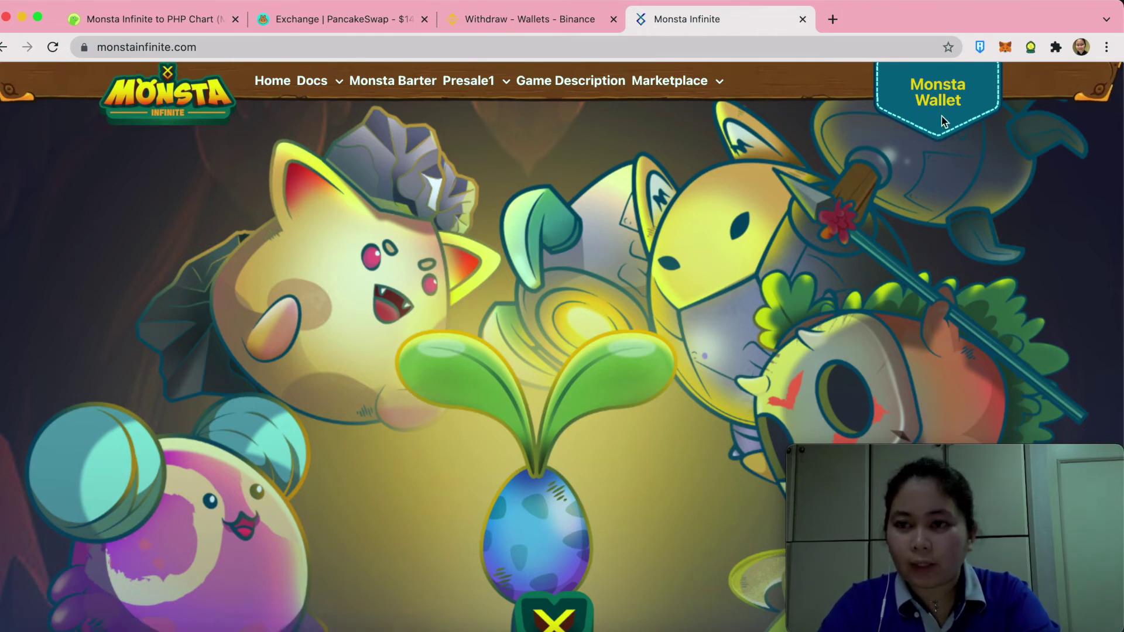
mouse_move(668, 88)
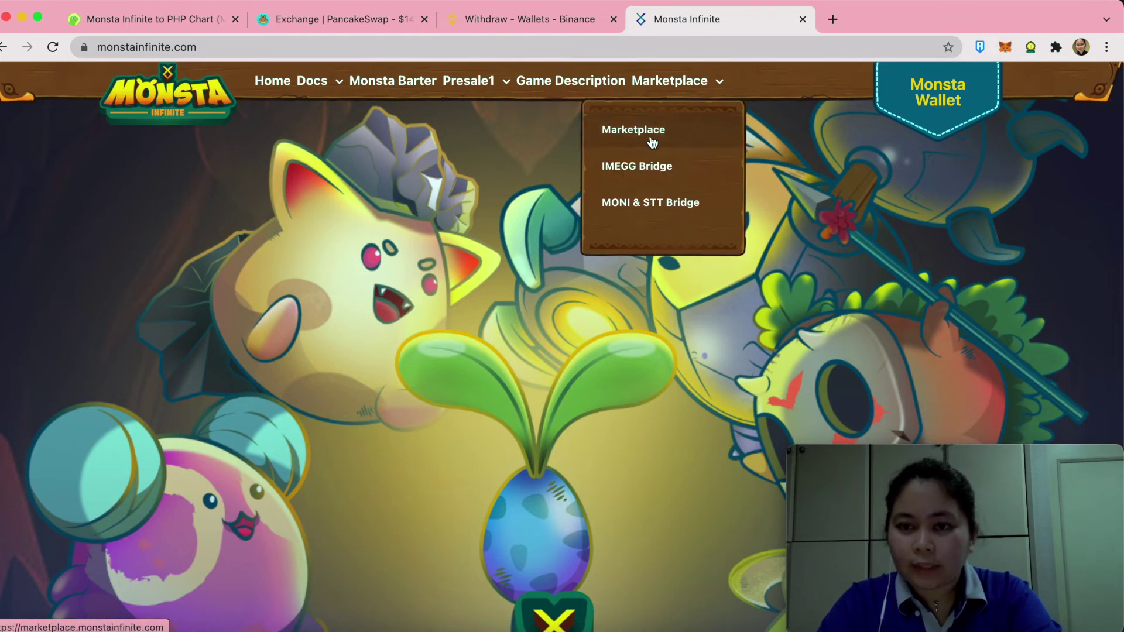
left_click(640, 203)
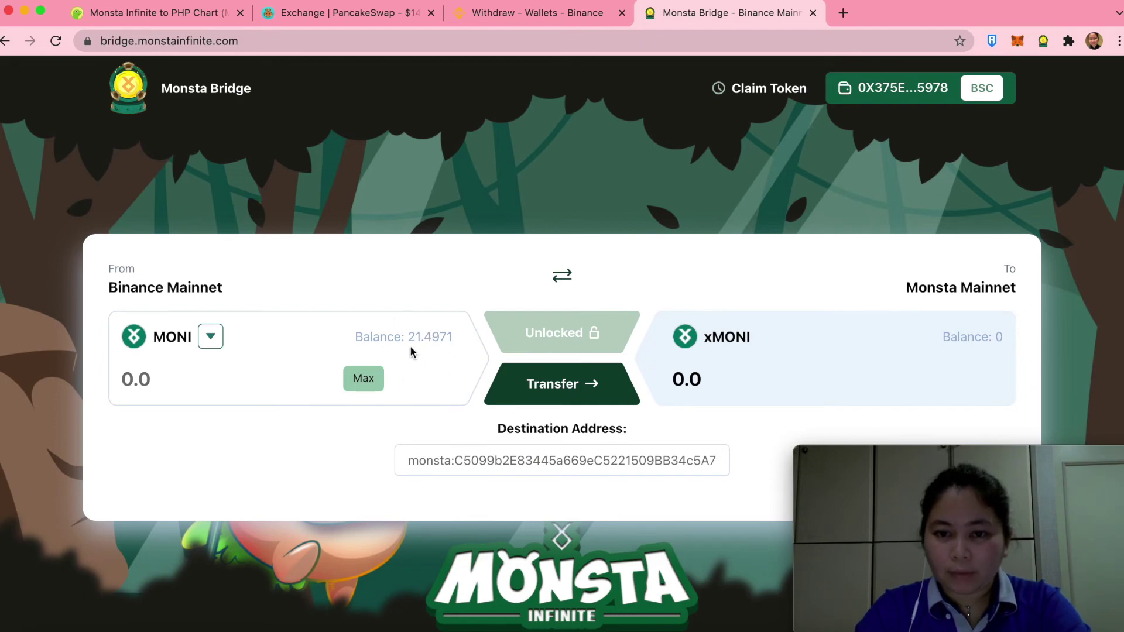
Set the bridge transfer from Binance Mainnet to the maximum MONI amount and request to unlock the token
left_click(363, 379)
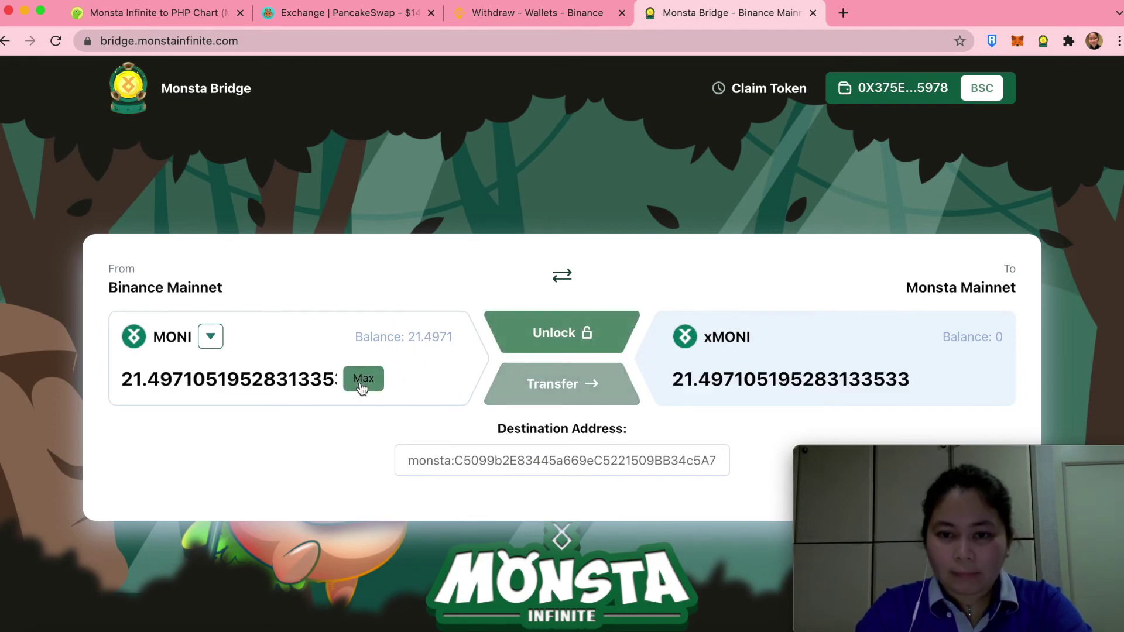
left_click(568, 333)
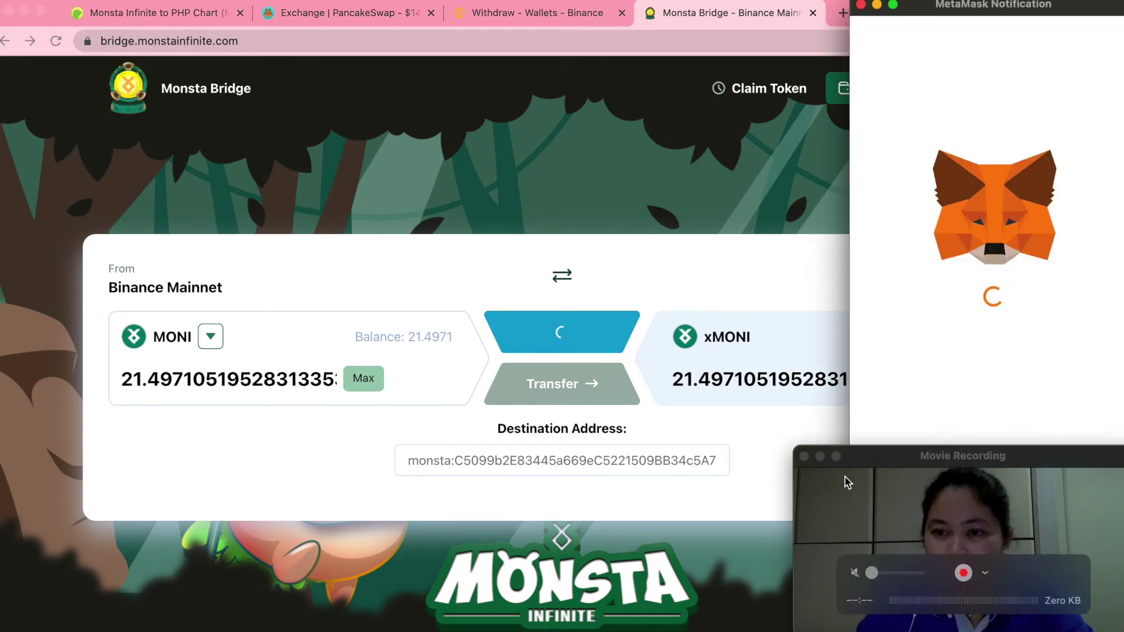
left_click_drag(888, 470, 83, 466)
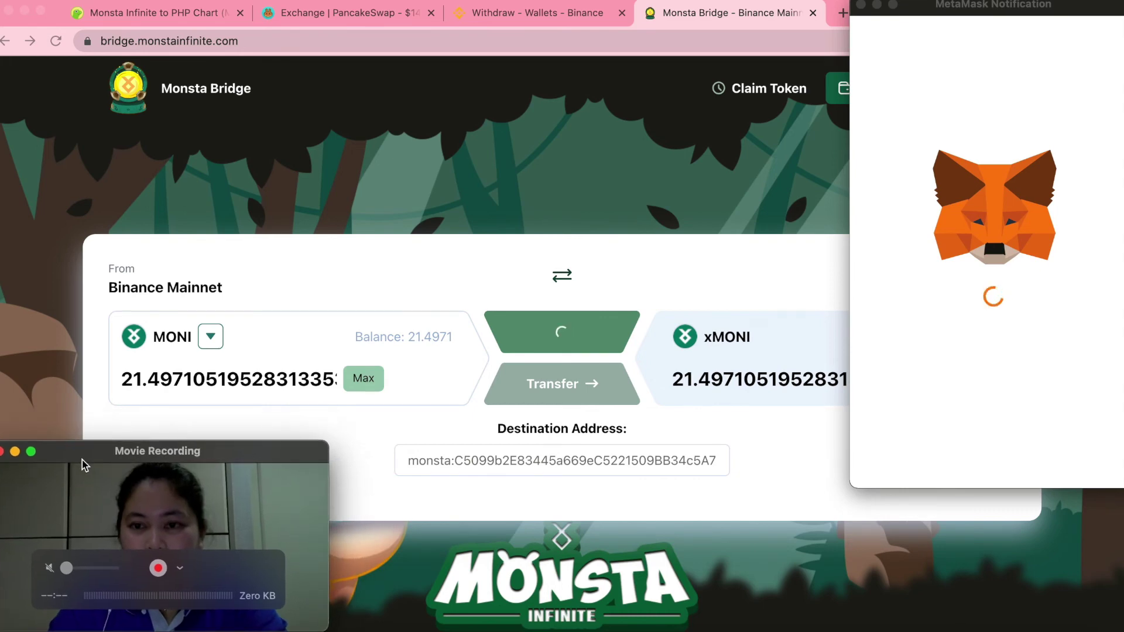